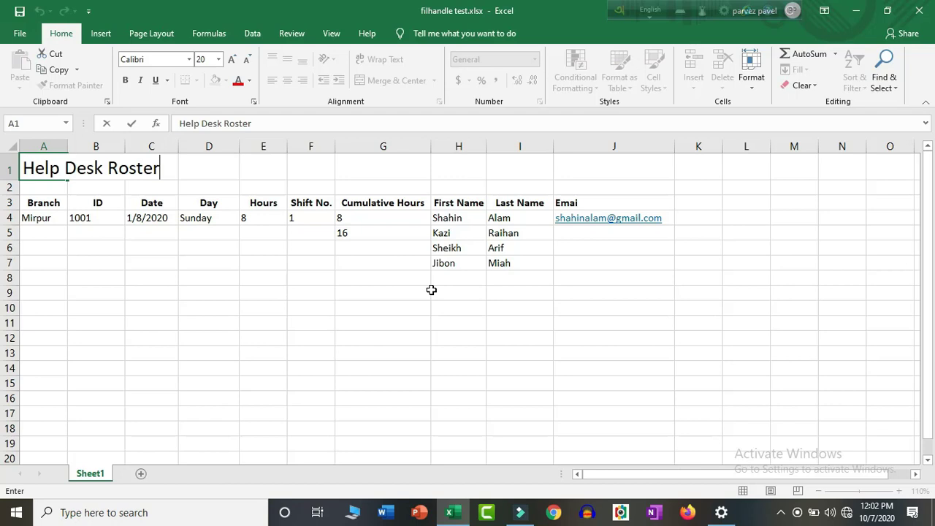
Step: Finish entering the title Help Desk Roster in cell A1
left_click(318, 290)
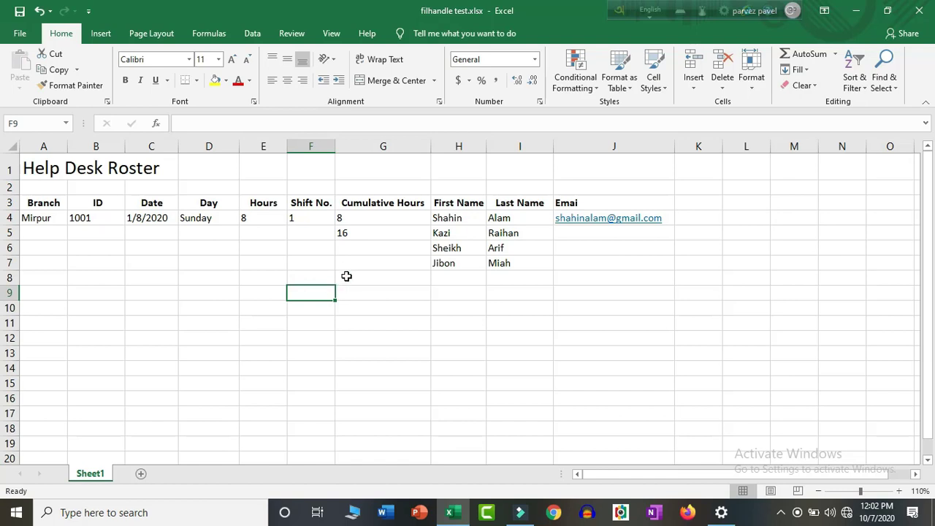
left_click(350, 276)
left_click(354, 301)
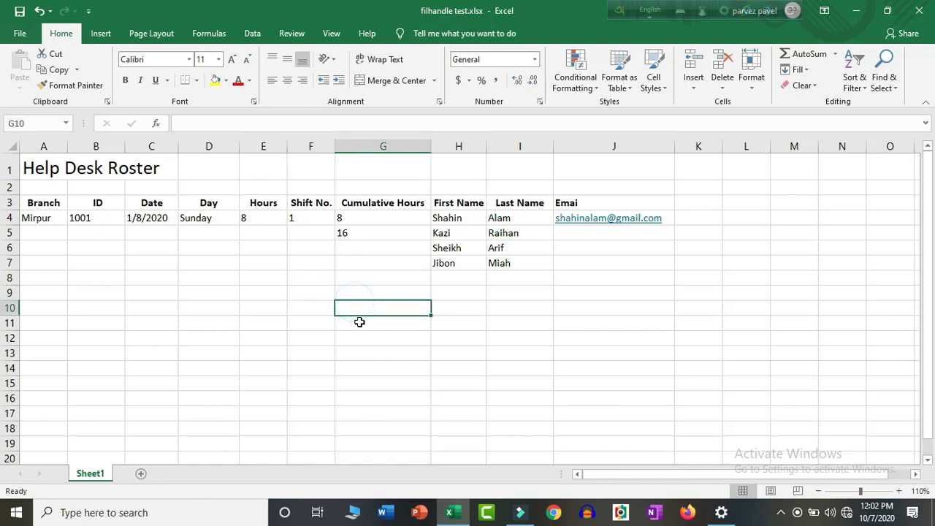
left_click(357, 320)
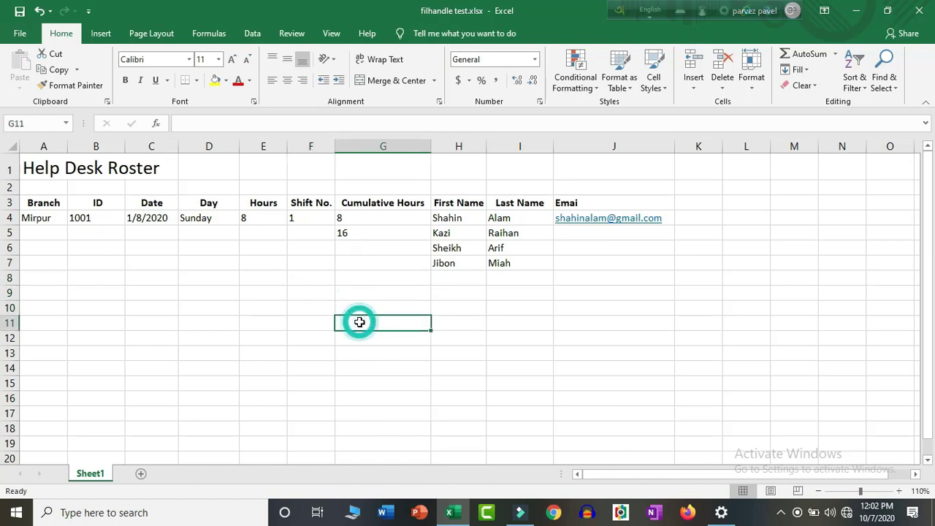
left_click(56, 232)
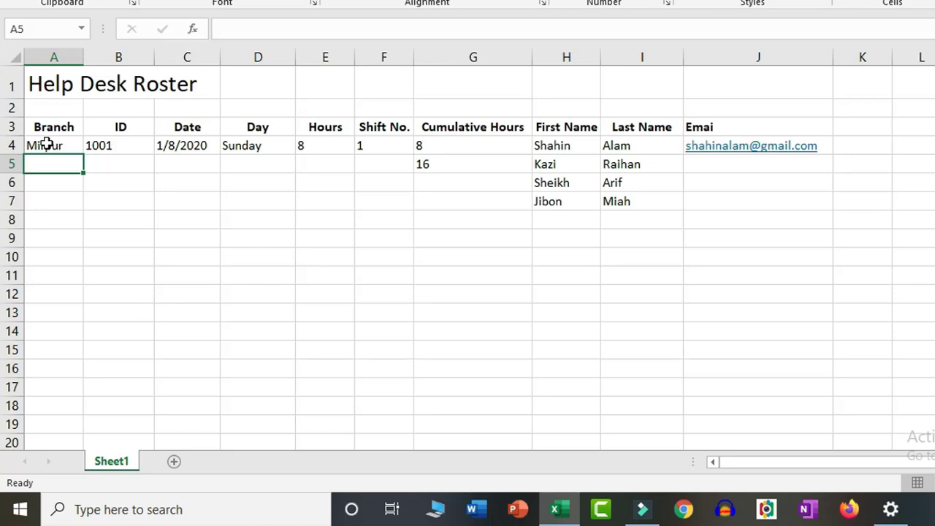
left_click(47, 146)
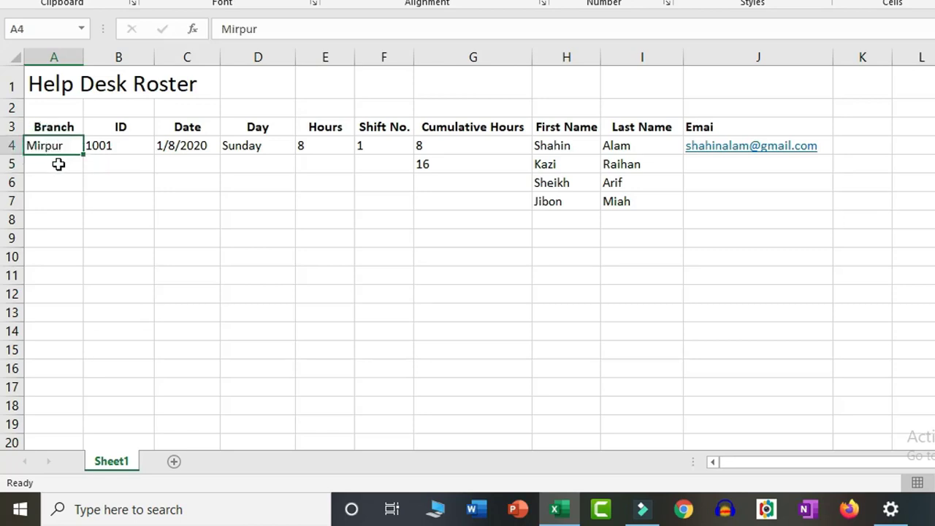
left_click(58, 163)
left_click(58, 146)
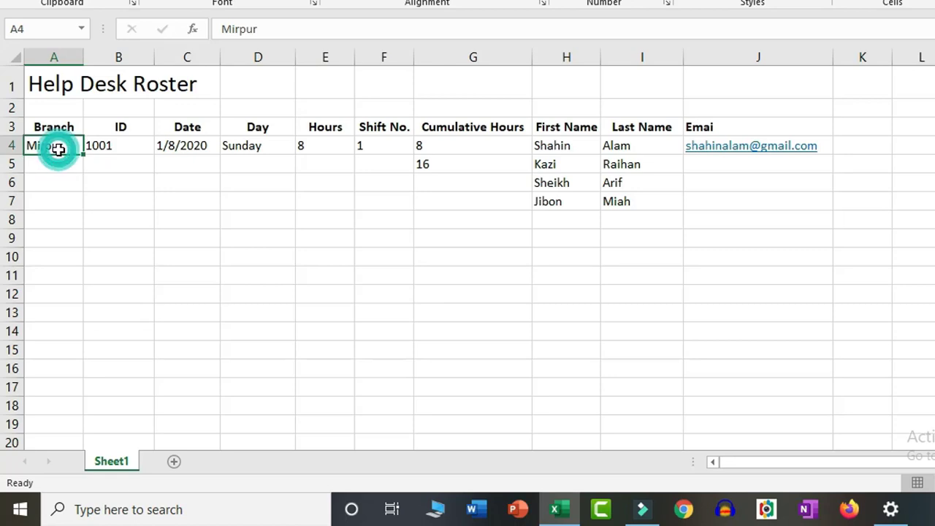
left_click(44, 442)
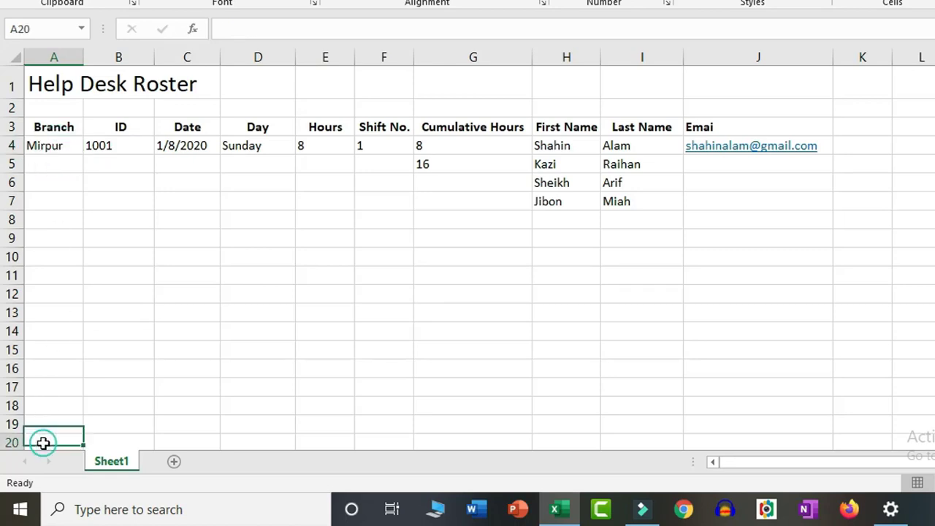
Step: Copy Mirpur from A4 down into A5 and clear that copy again
left_click(47, 148)
left_click(47, 162)
key("ctrl+d")
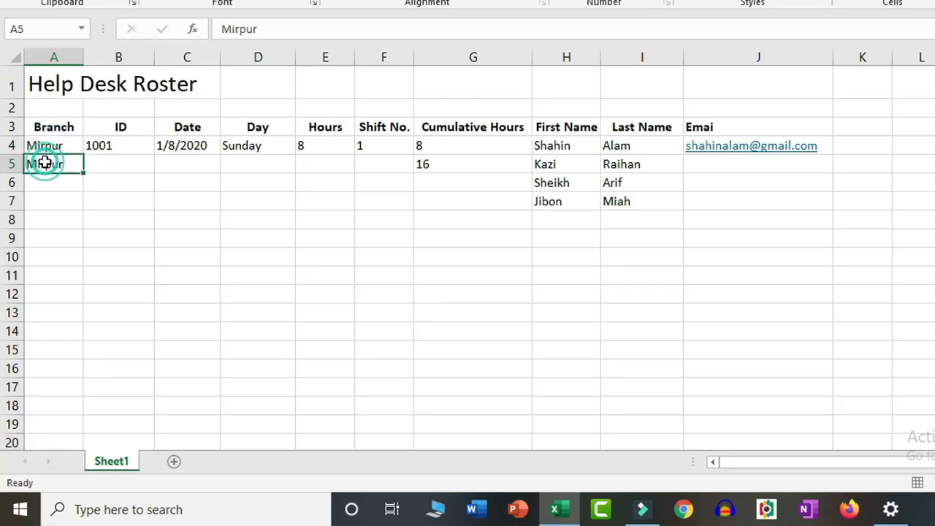
key("BackSpace")
left_click(111, 176)
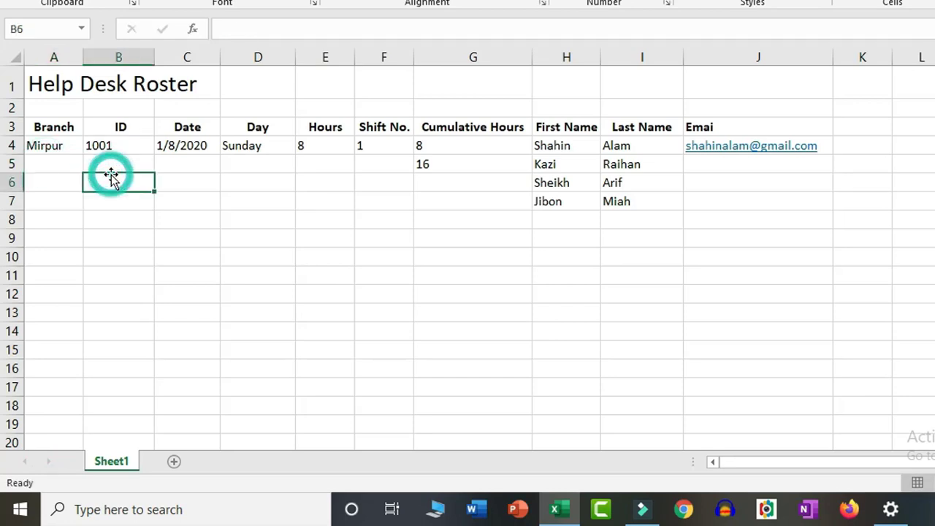
Step: Fill Mirpur from A4 down the Branch column to row 20 and cut the fill back to row 15
left_click(61, 147)
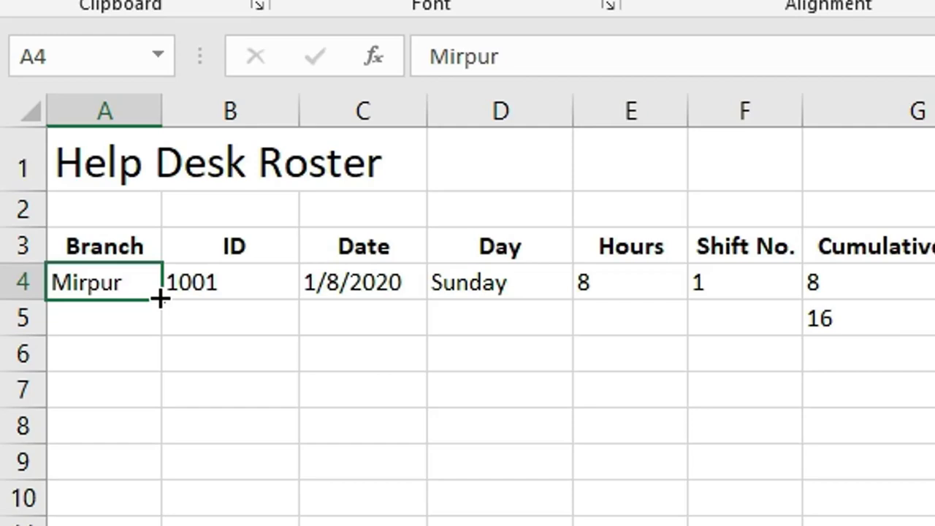
left_click_drag(161, 299, 87, 446)
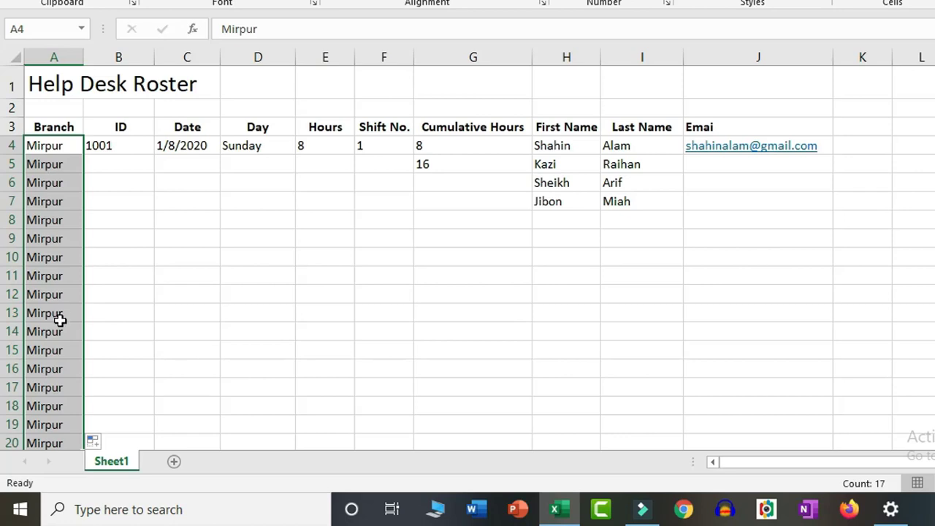
scroll(59, 320, "down", 3)
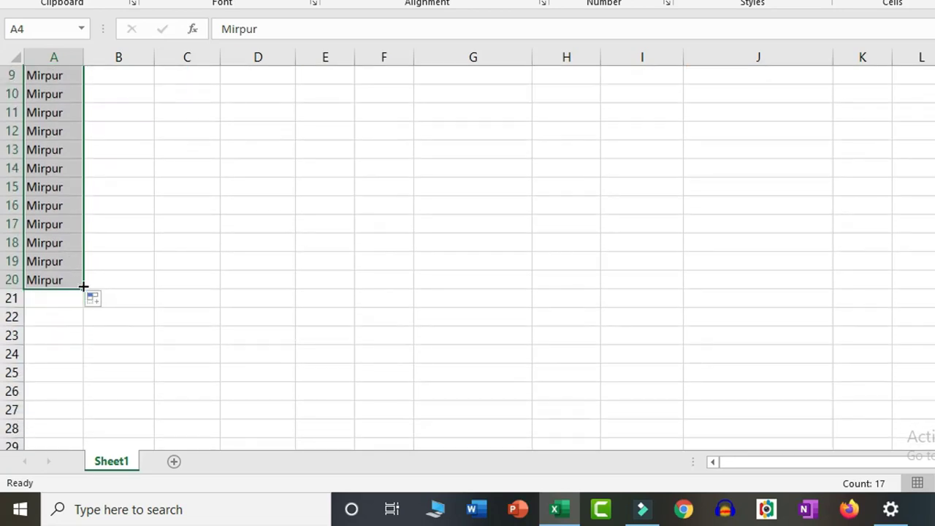
left_click_drag(83, 291, 78, 198)
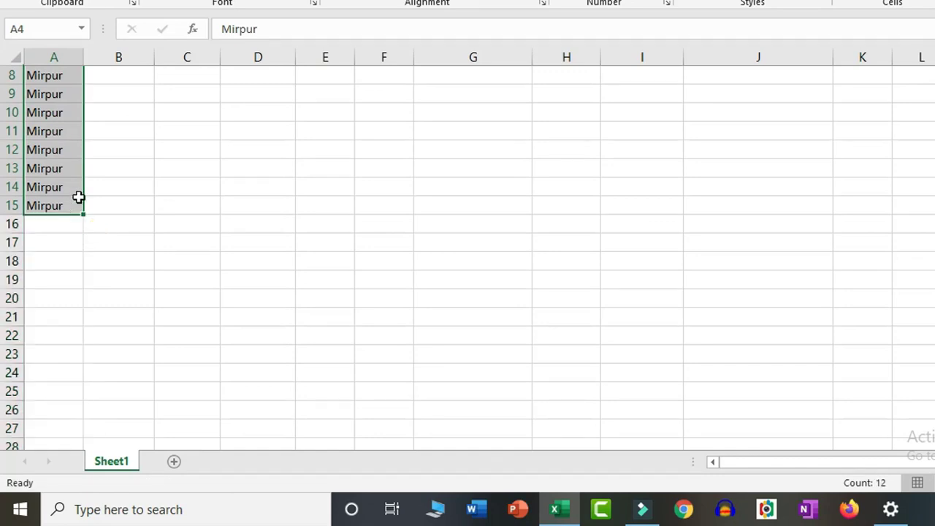
scroll(152, 210, "up", 3)
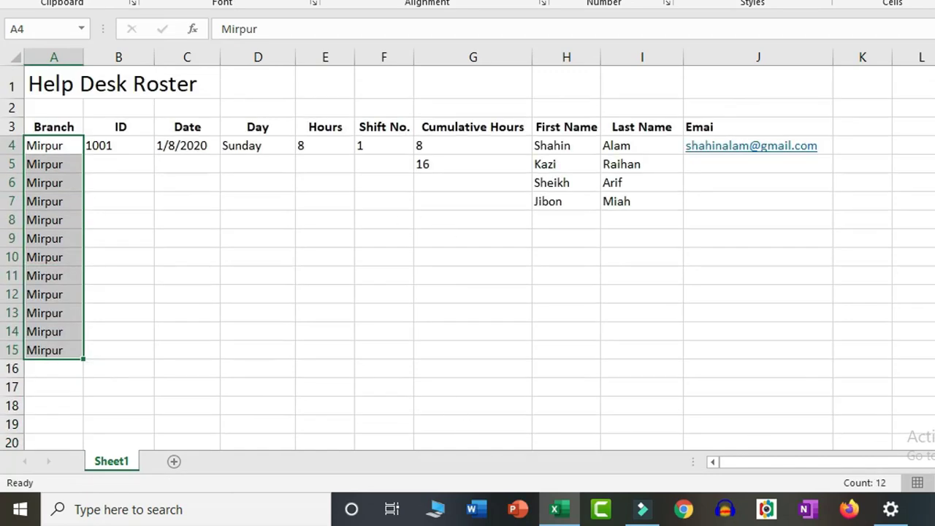
scroll(480, 292, "up", 4, "ctrl")
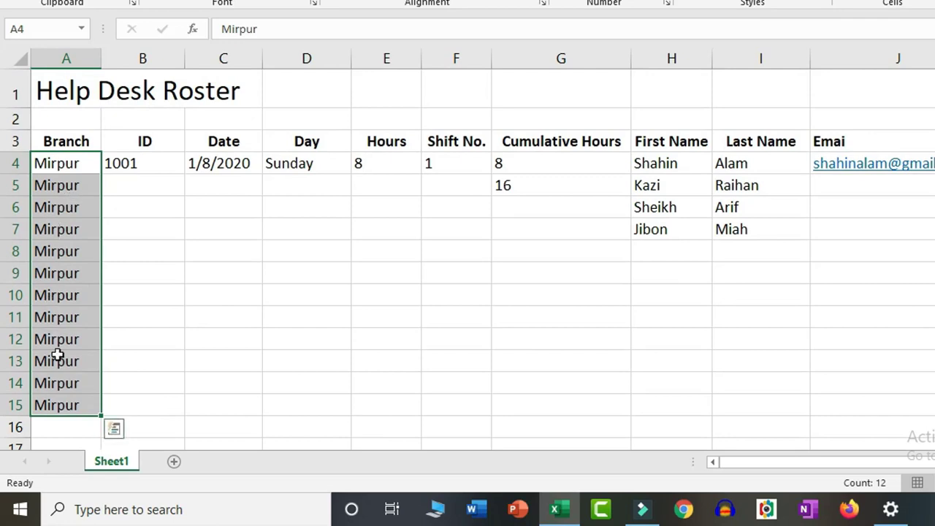
left_click(125, 252)
left_click(299, 250)
left_click(75, 205)
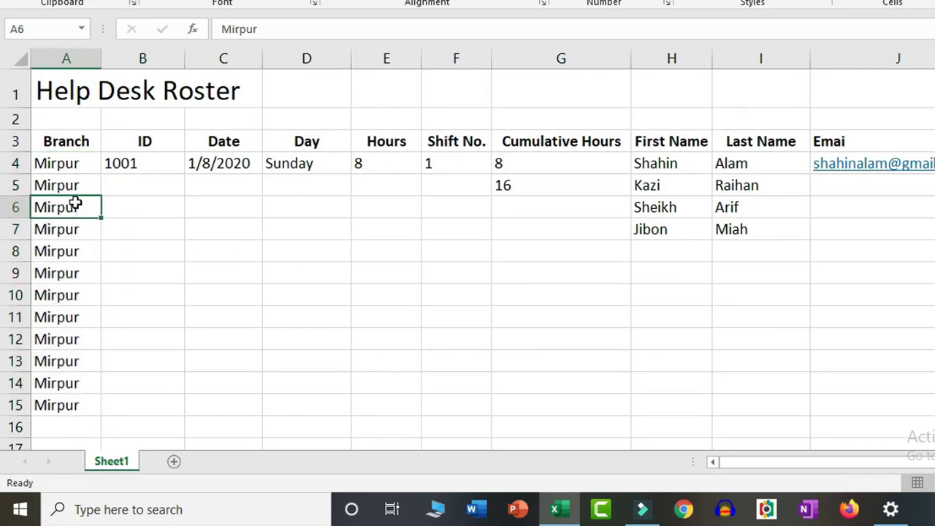
Step: Fill the ID column from 1001 in B4 down to B15 using the Fill Series option
left_click(130, 162)
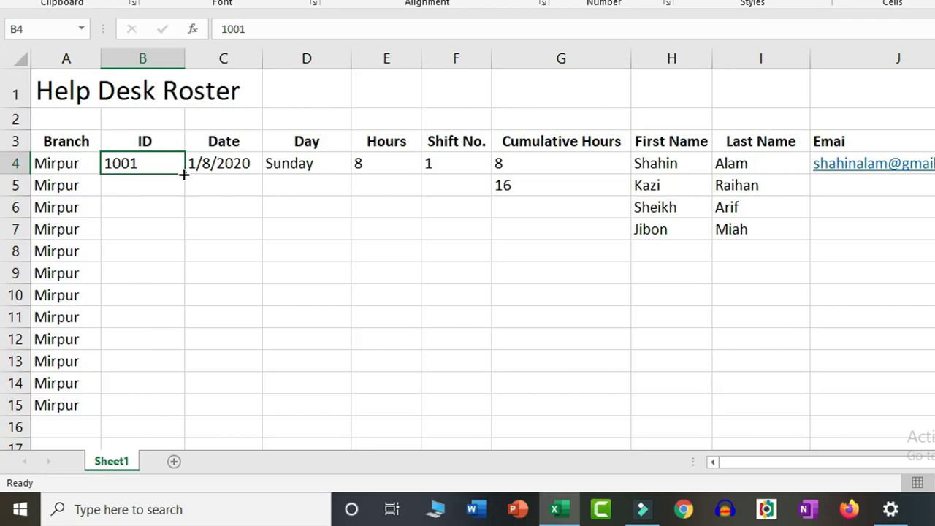
left_click_drag(184, 174, 179, 413)
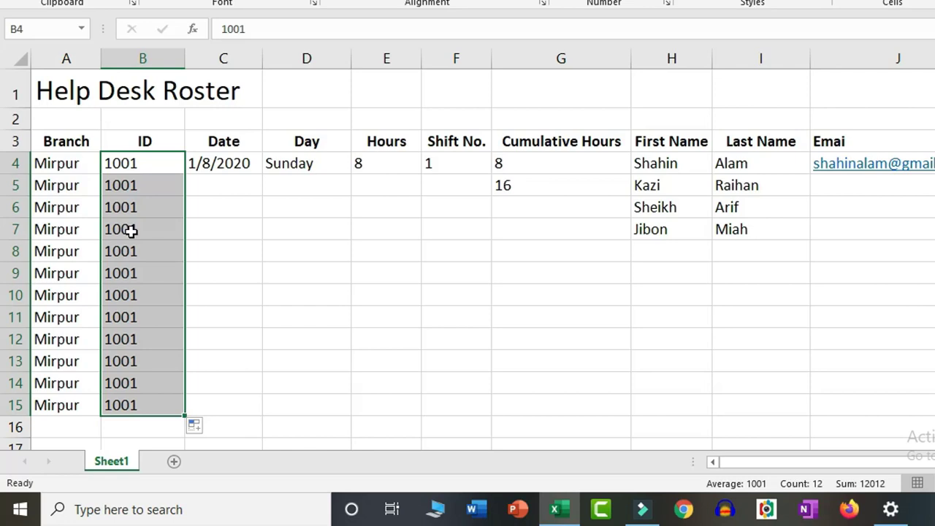
left_click(209, 428)
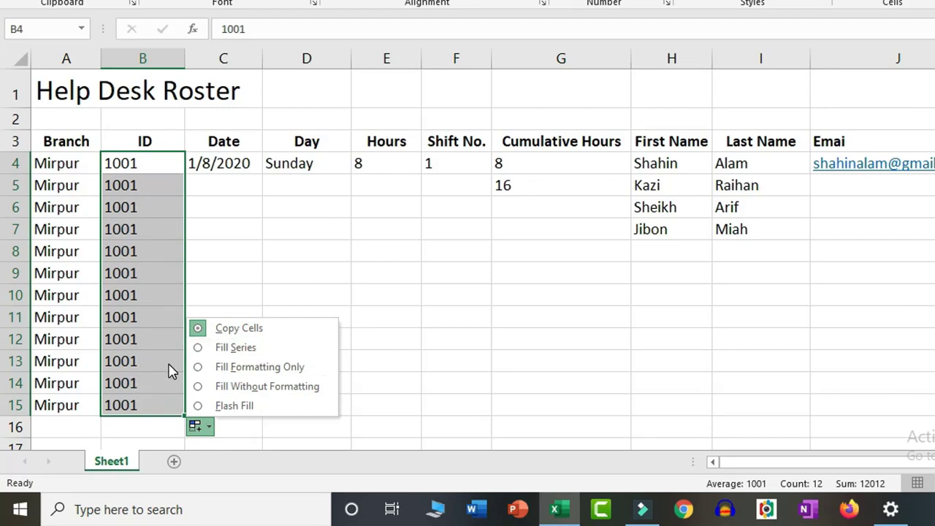
left_click(200, 350)
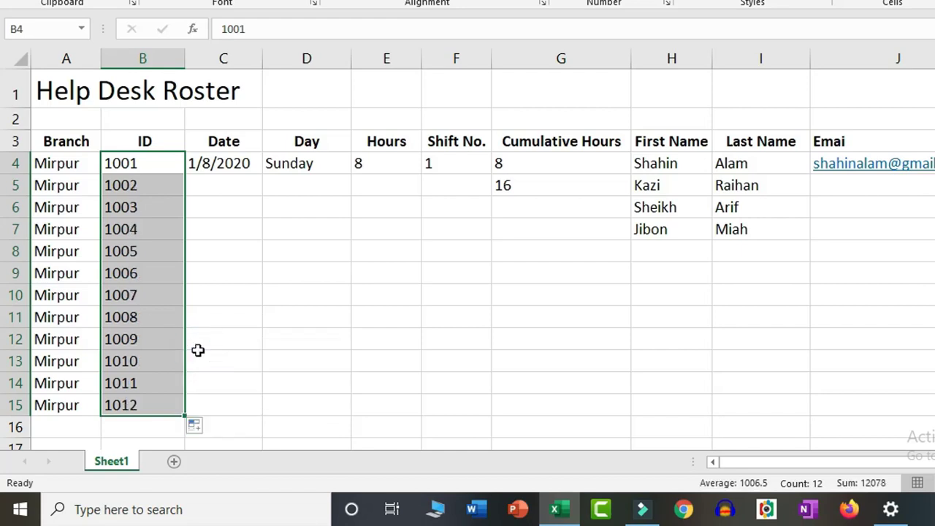
left_click(215, 357)
left_click(131, 186)
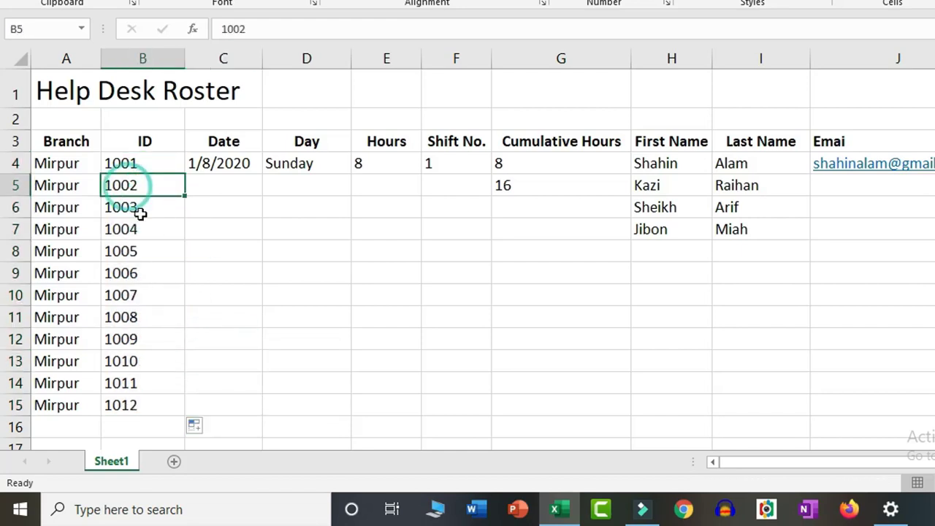
left_click(139, 209)
left_click(140, 232)
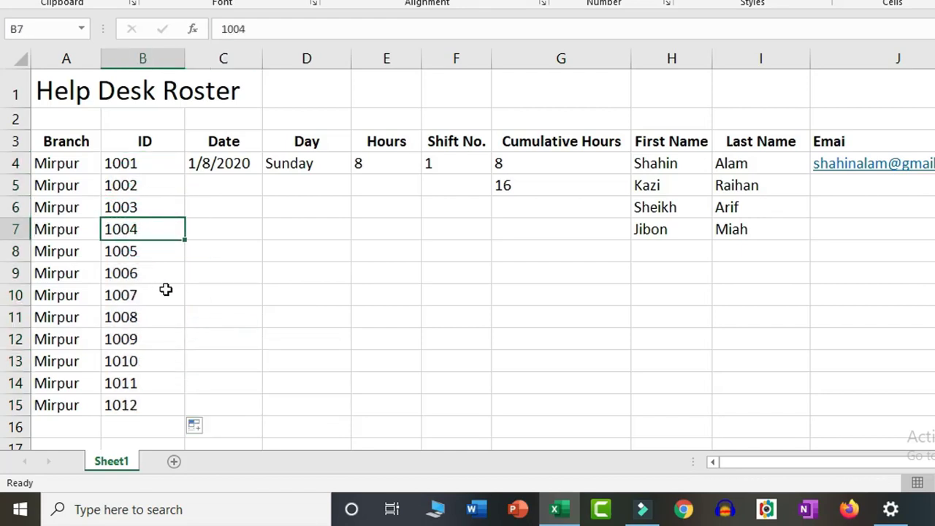
Step: Fill the Date column from 1/8/2020 in C4 down to C15 as a daily series
left_click(198, 163)
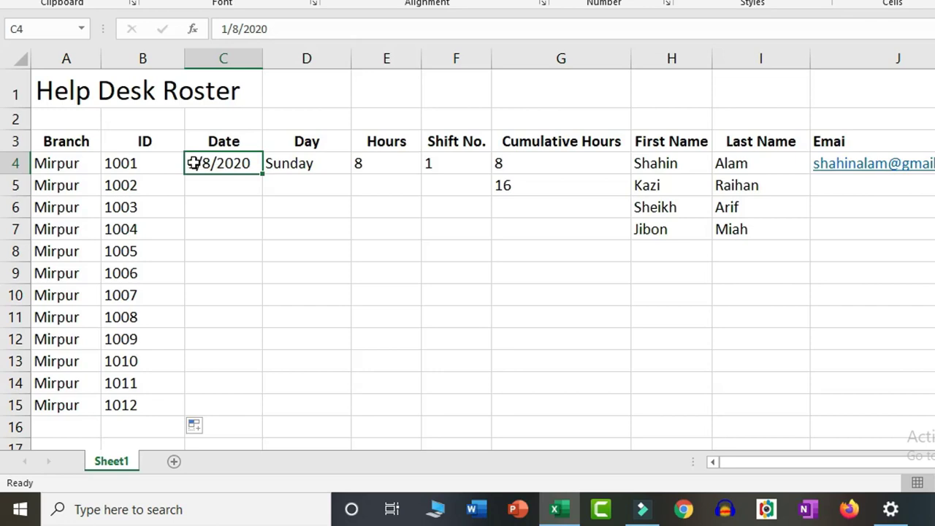
left_click(195, 161)
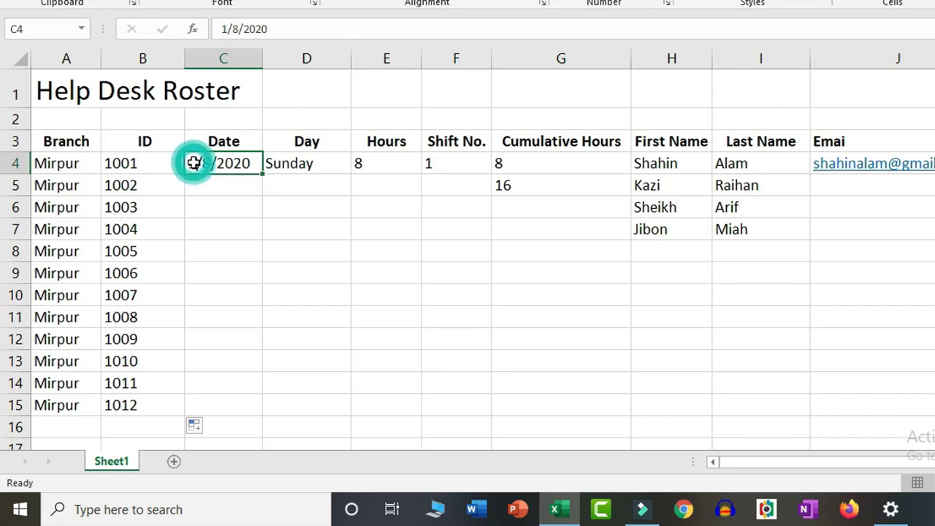
left_click(230, 163)
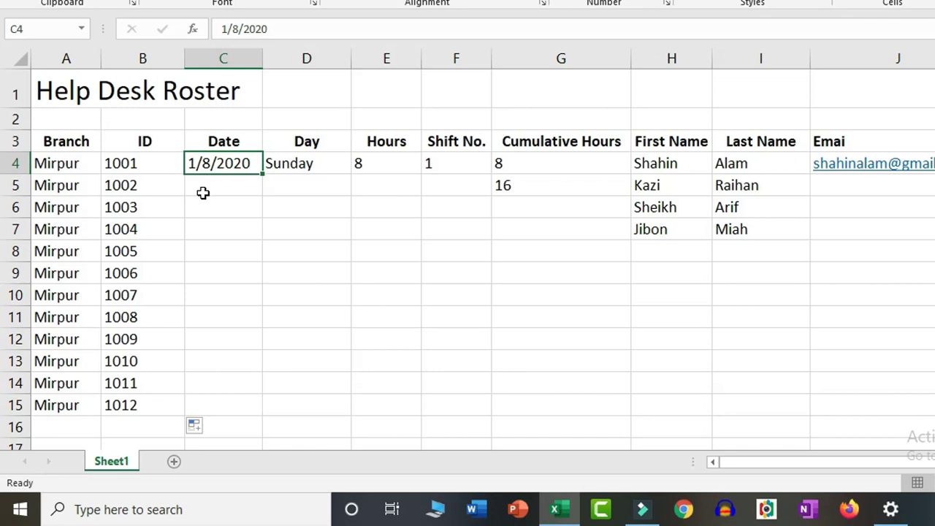
left_click(277, 187)
left_click(241, 162)
left_click_drag(263, 174, 252, 415)
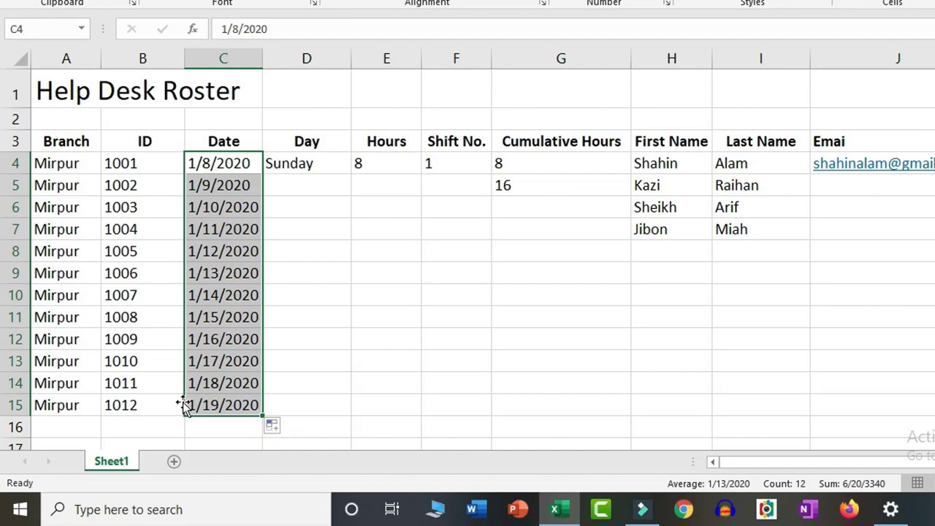
left_click(286, 428)
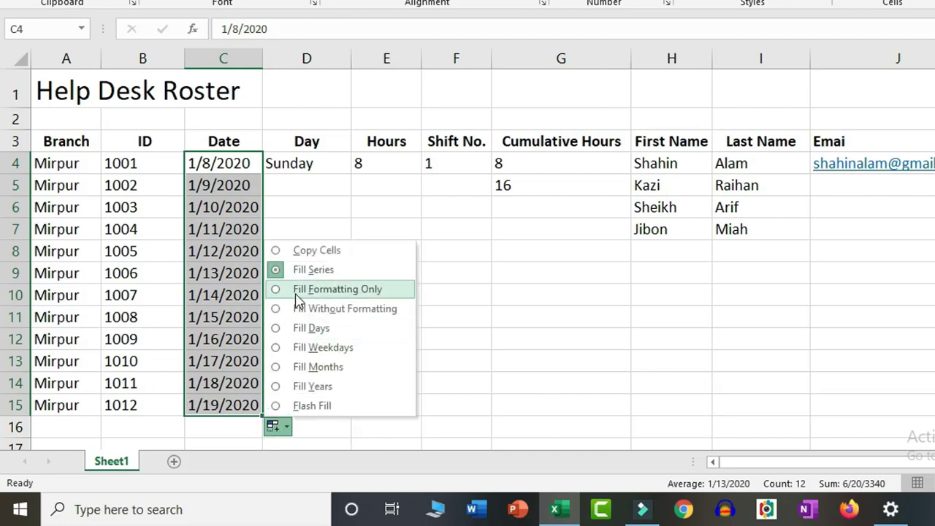
key("Escape")
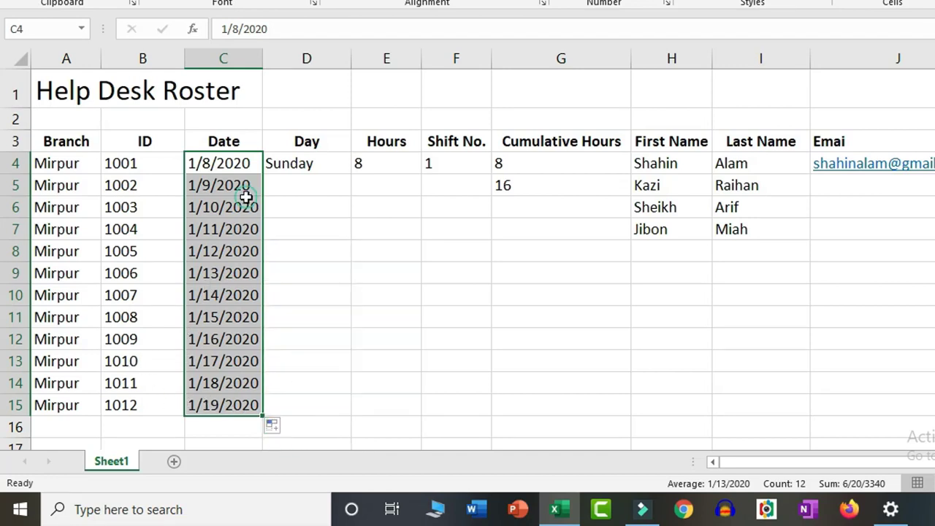
left_click(246, 197)
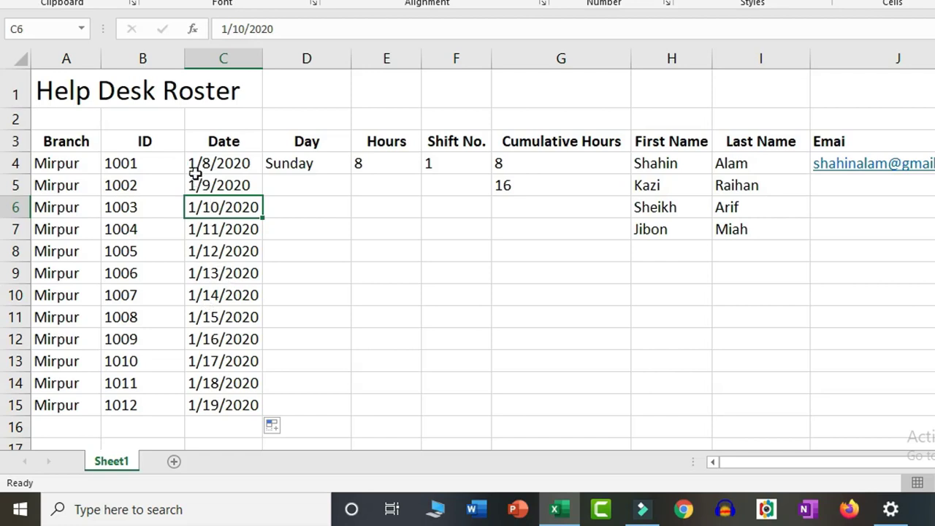
Step: Change the fill type of the dates in C4:C15 to Fill Months
left_click(286, 429)
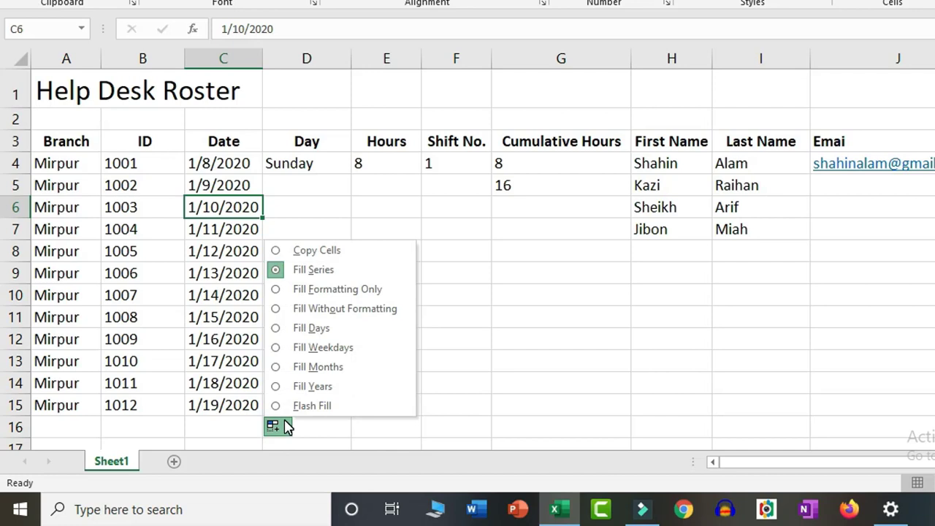
left_click(279, 367)
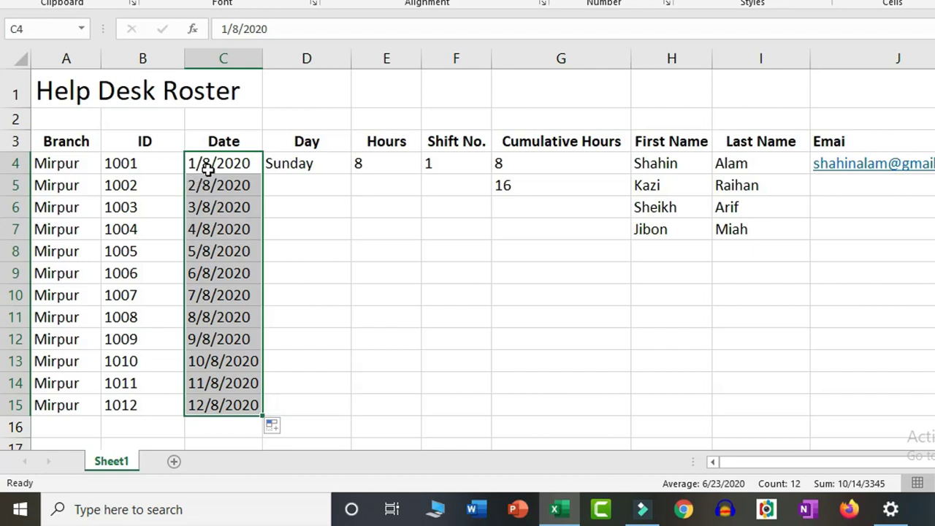
left_click(247, 168)
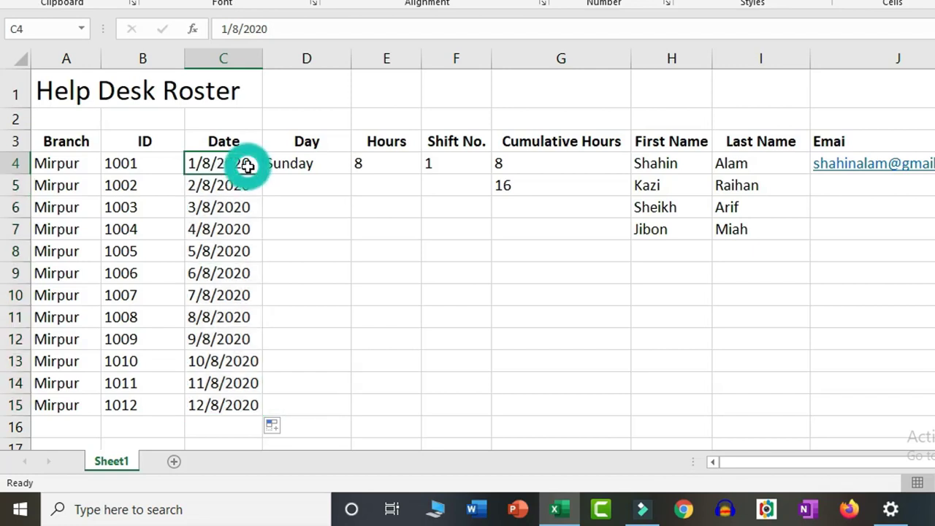
Step: Change the fill type of the dates in C4:C15 to Fill Years
left_click(287, 428)
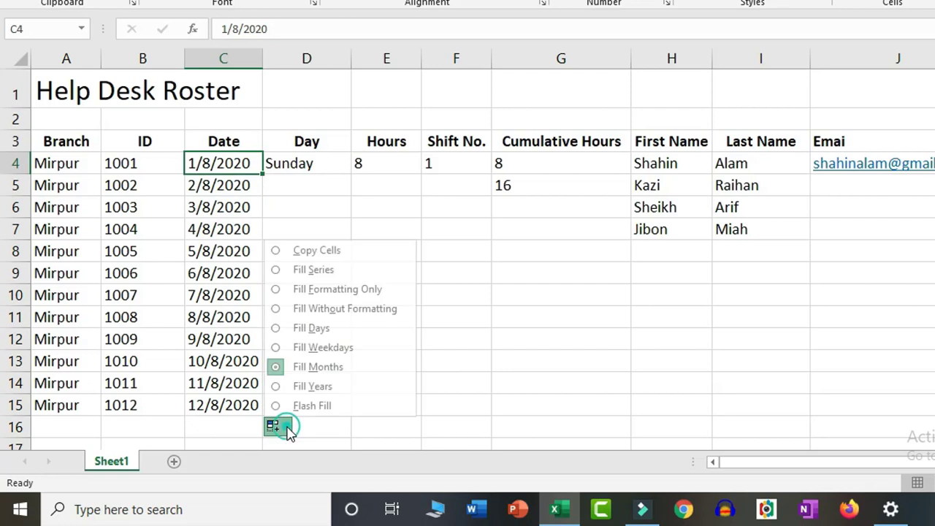
left_click(276, 392)
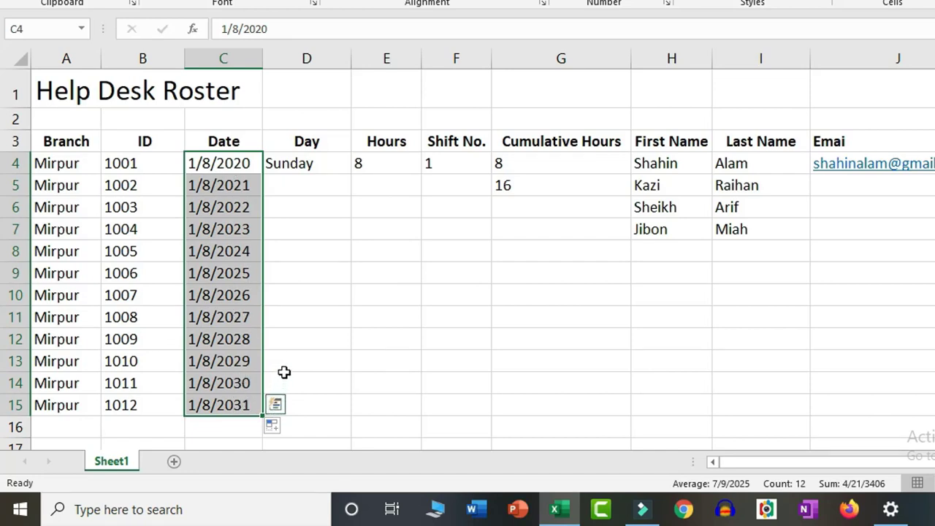
Step: Fill the Day column from Sunday in D4 down to D15, trying Copy Cells before settling on Fill Series
left_click(280, 164)
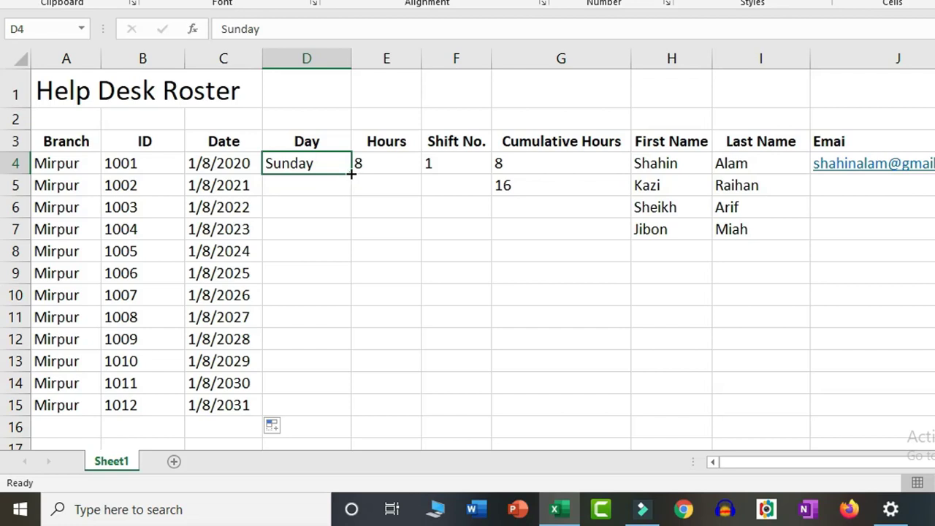
left_click_drag(350, 173, 348, 411)
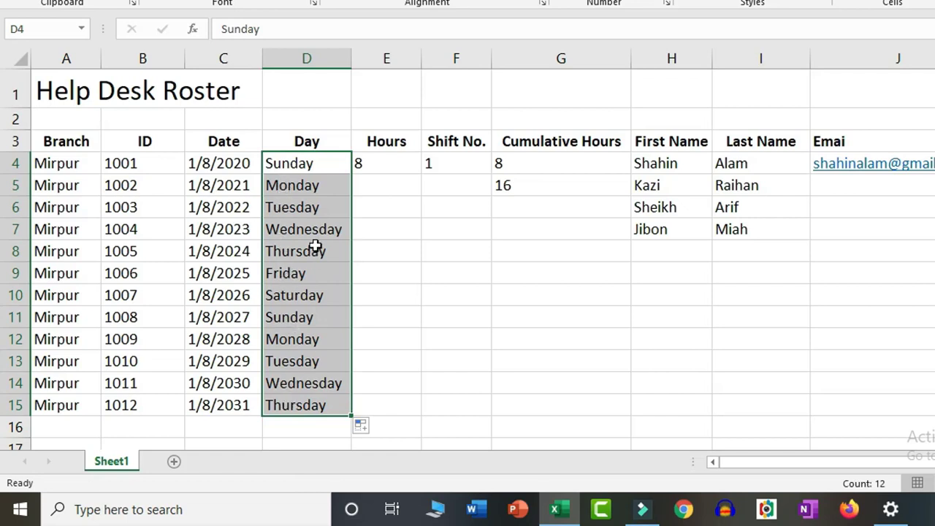
left_click(376, 430)
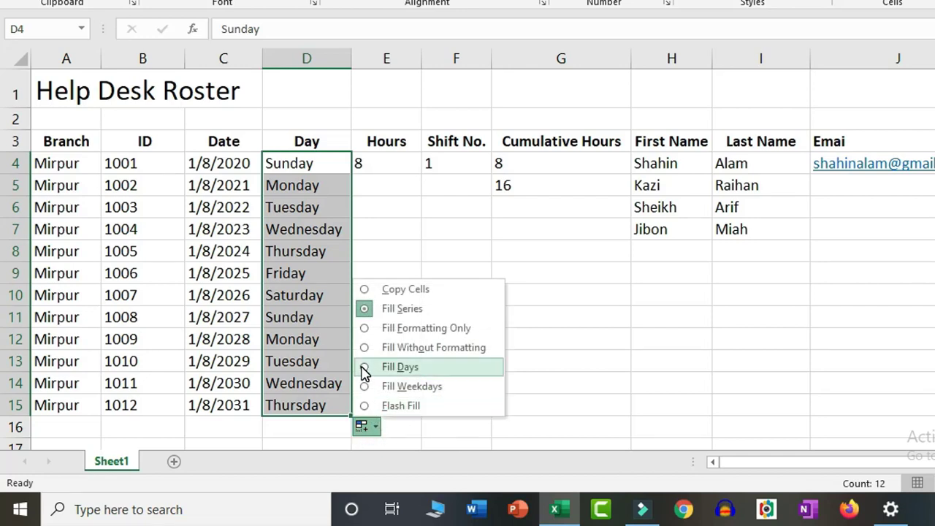
left_click(365, 289)
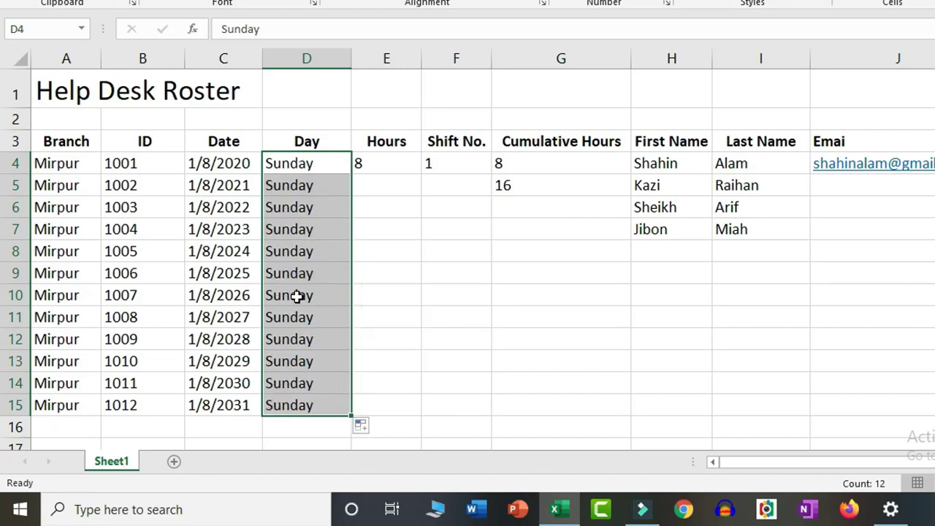
left_click(365, 427)
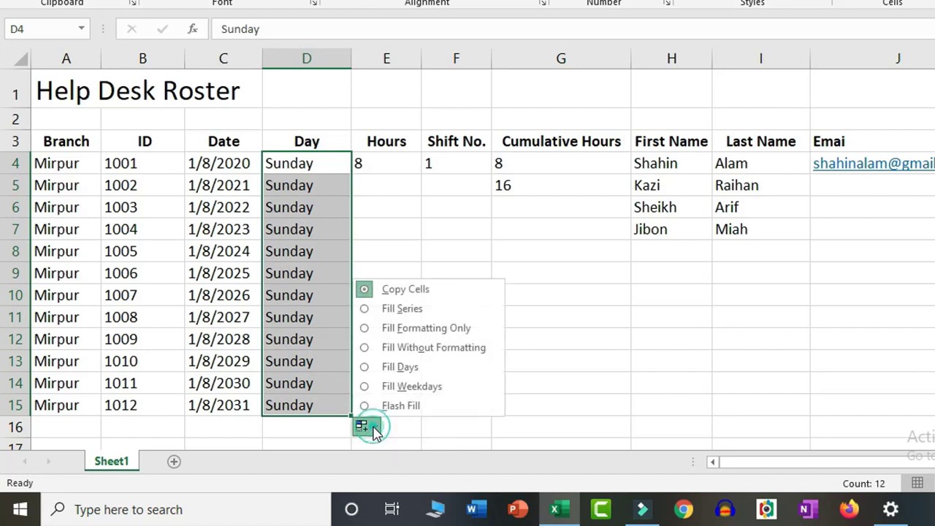
left_click(365, 312)
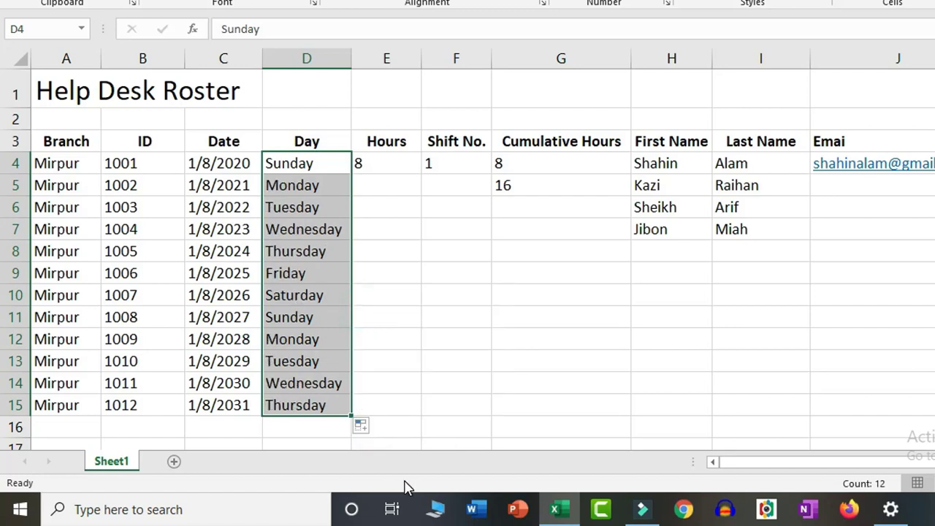
Step: Fill the Hours column with 8 from E4 down to E15, trying Fill Series before returning to Copy Cells
left_click(382, 161)
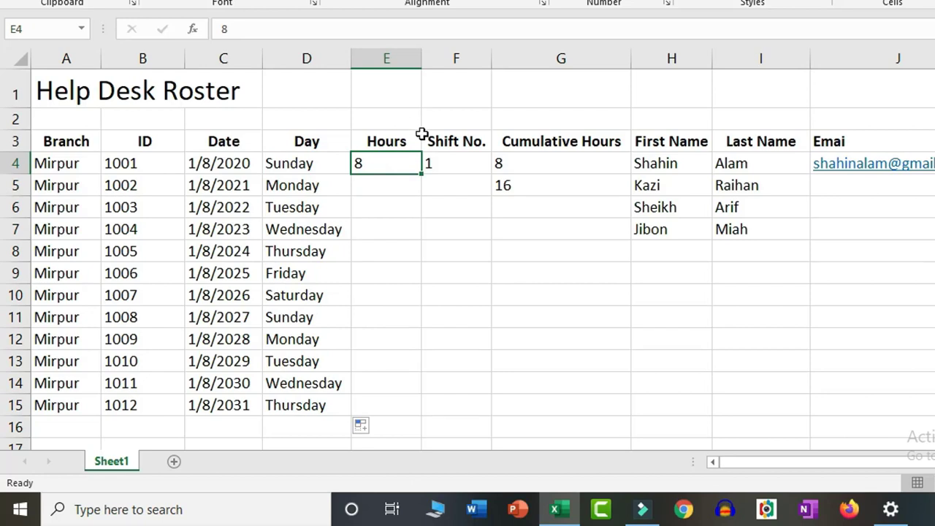
left_click_drag(422, 174, 407, 416)
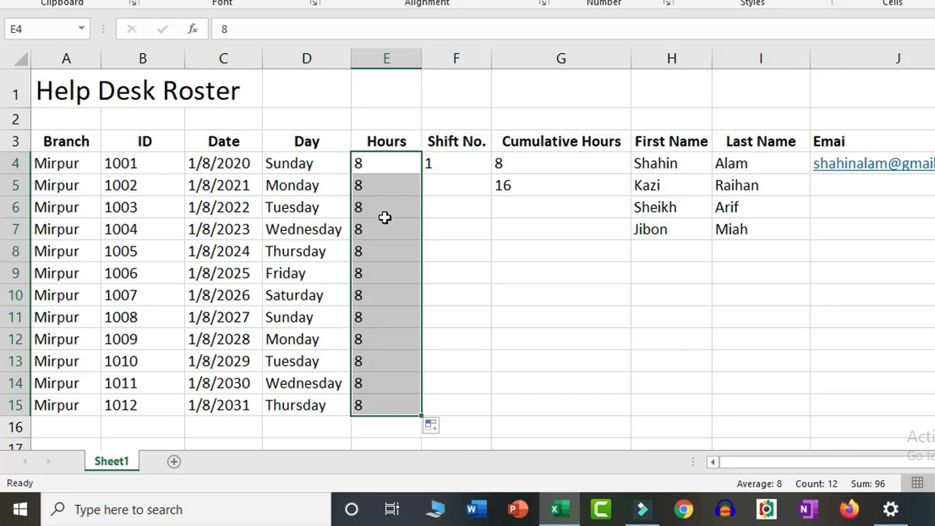
left_click(439, 429)
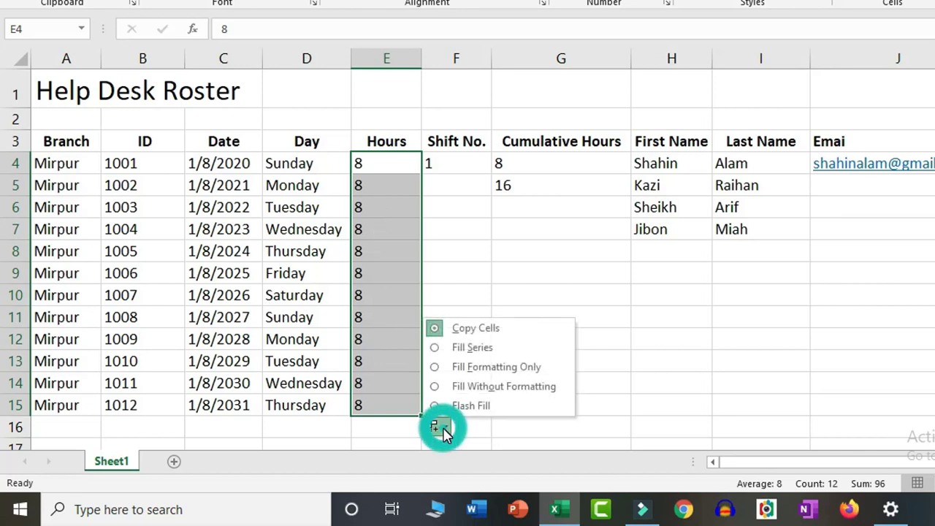
left_click(436, 347)
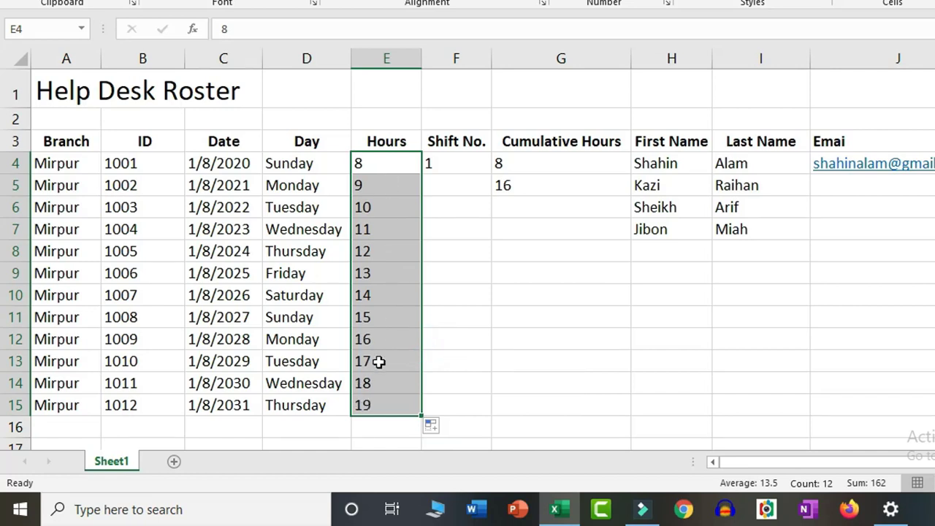
left_click(442, 430)
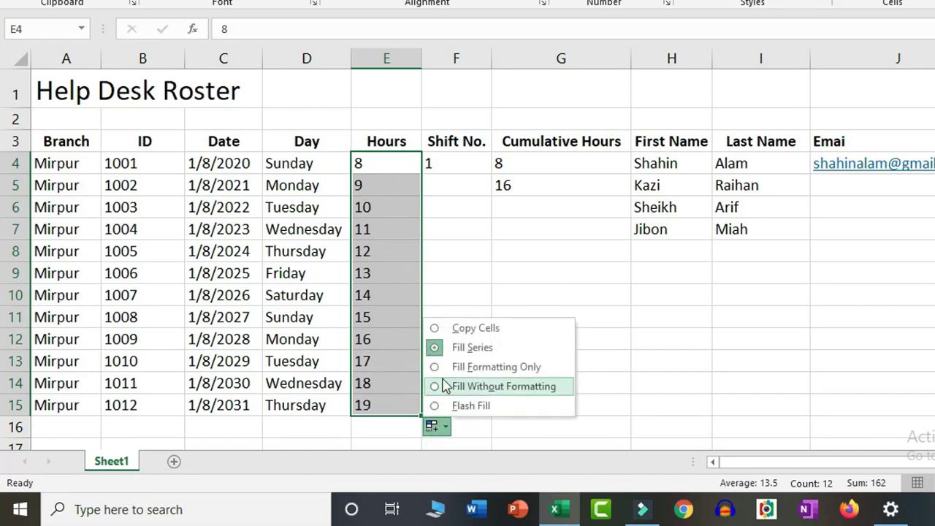
left_click(439, 328)
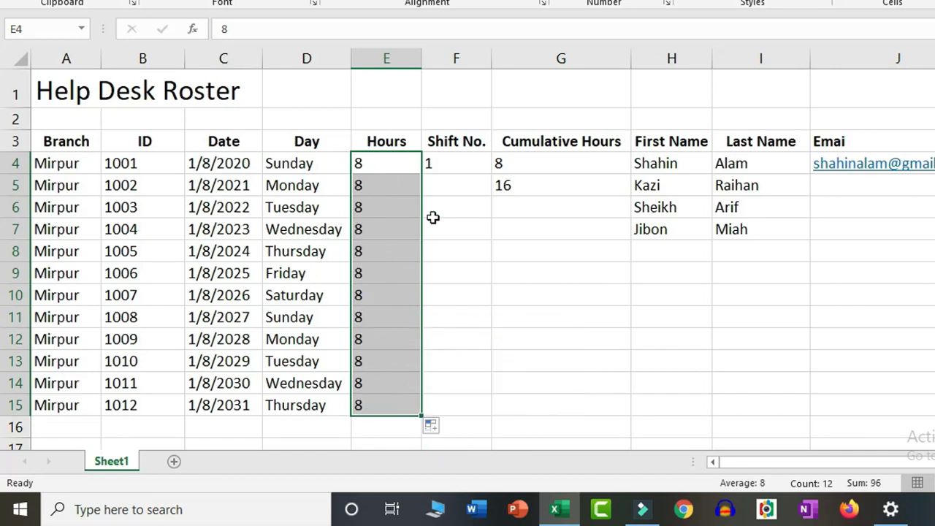
Step: Fill the Shift No. column from 1 in F4 down to F16 using the Fill Series option
left_click(449, 162)
left_click_drag(493, 175, 475, 427)
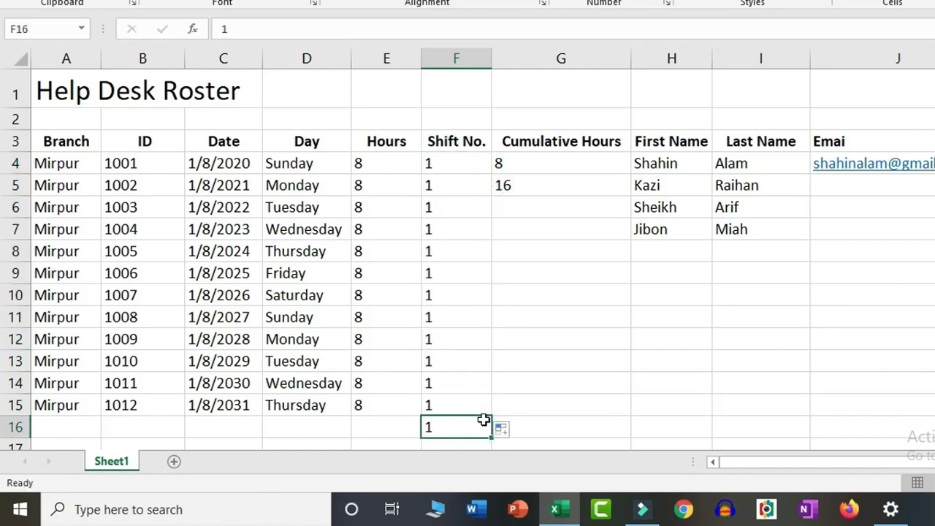
left_click(514, 430)
left_click(511, 349)
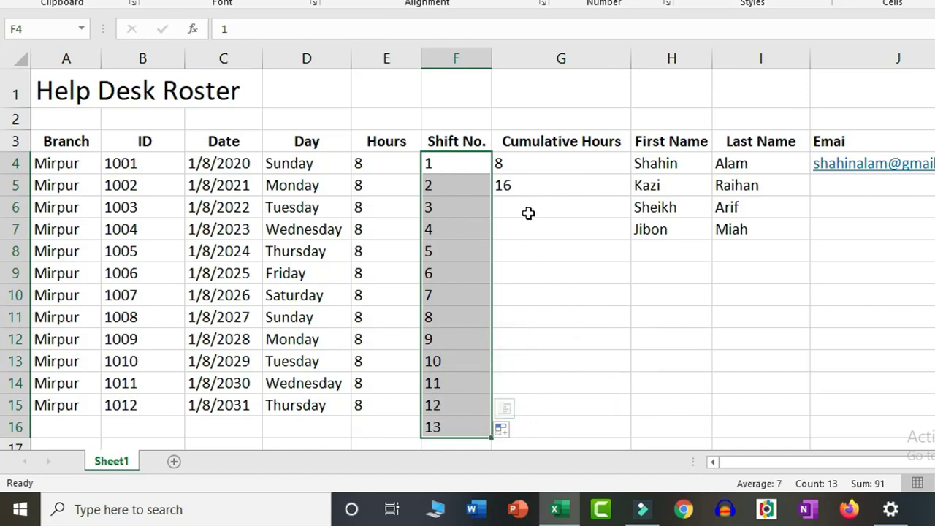
Step: Fill the Cumulative Hours column down to G15 from the pattern 8 and 16 in G4:G5
left_click(502, 166)
left_click(513, 182)
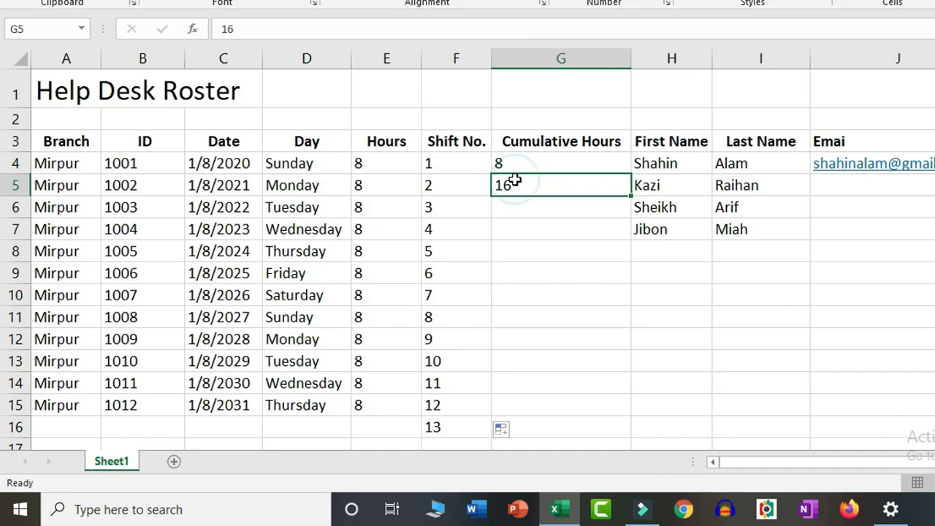
left_click(510, 165)
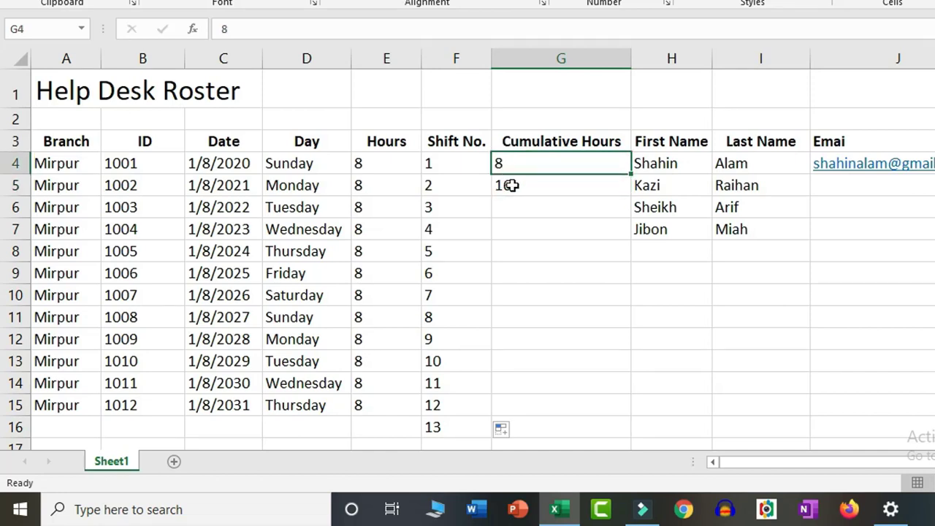
left_click(507, 183)
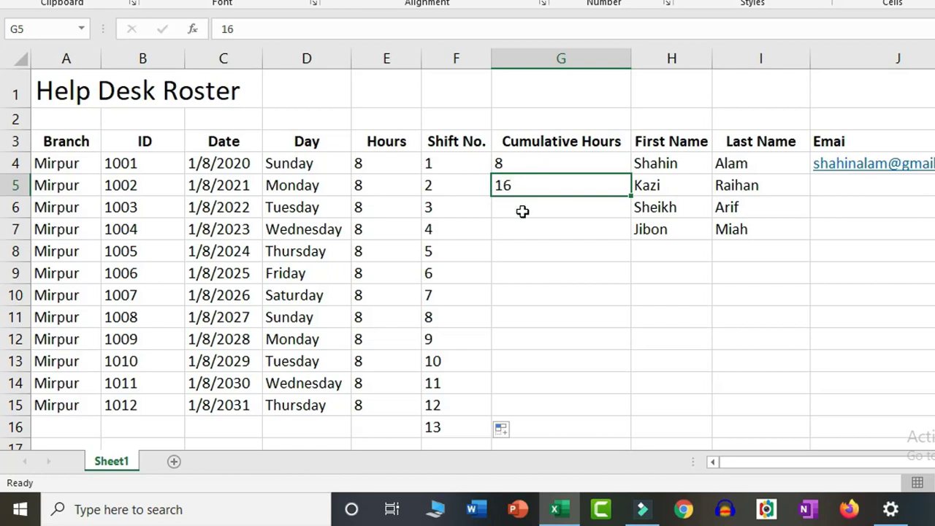
left_click(522, 212)
left_click(522, 230)
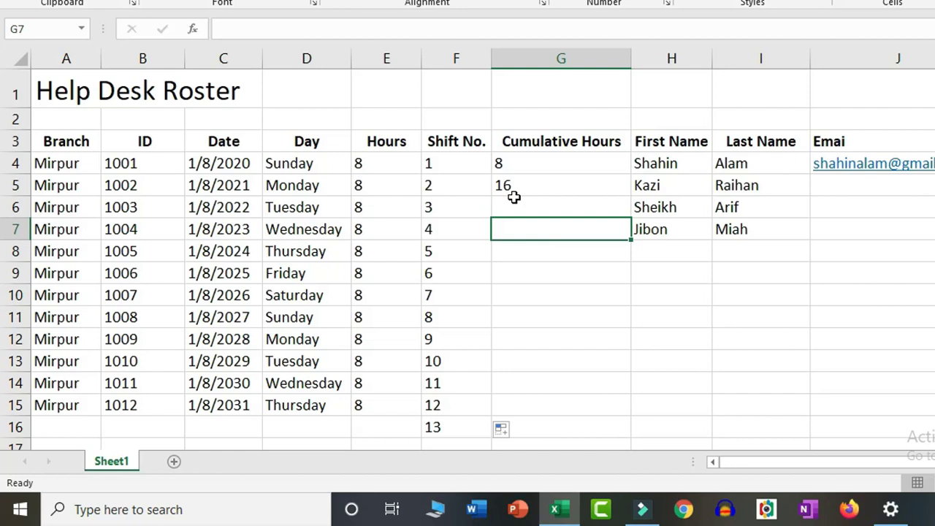
left_click(504, 161)
left_click_drag(505, 162, 511, 186)
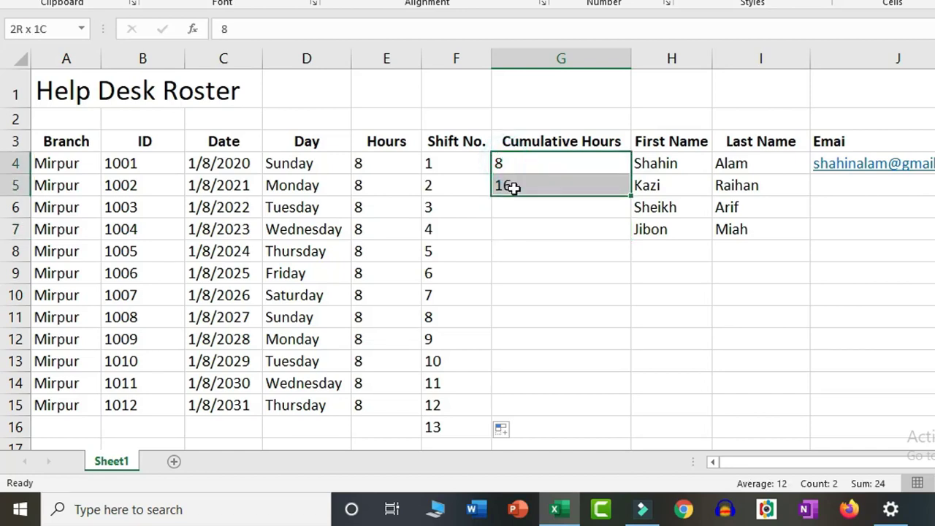
left_click_drag(631, 196, 645, 423)
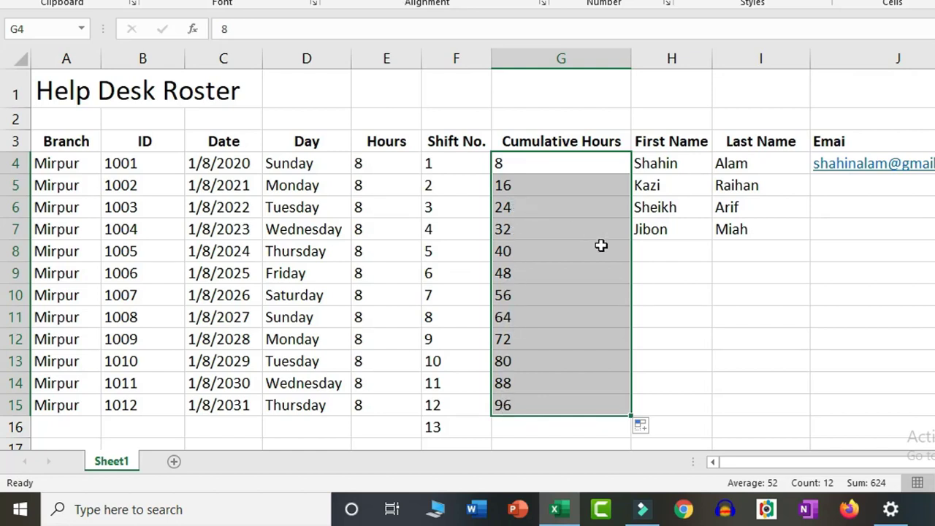
Step: Try filling the Cumulative Hours column down to G15 from the single value in G4, and undo the fill
left_click(657, 271)
left_click(508, 162)
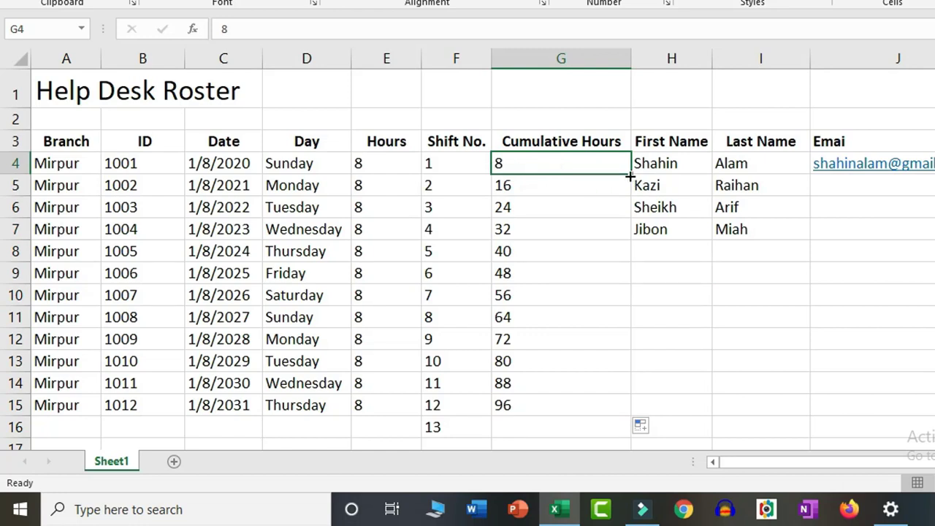
left_click_drag(630, 175, 621, 229)
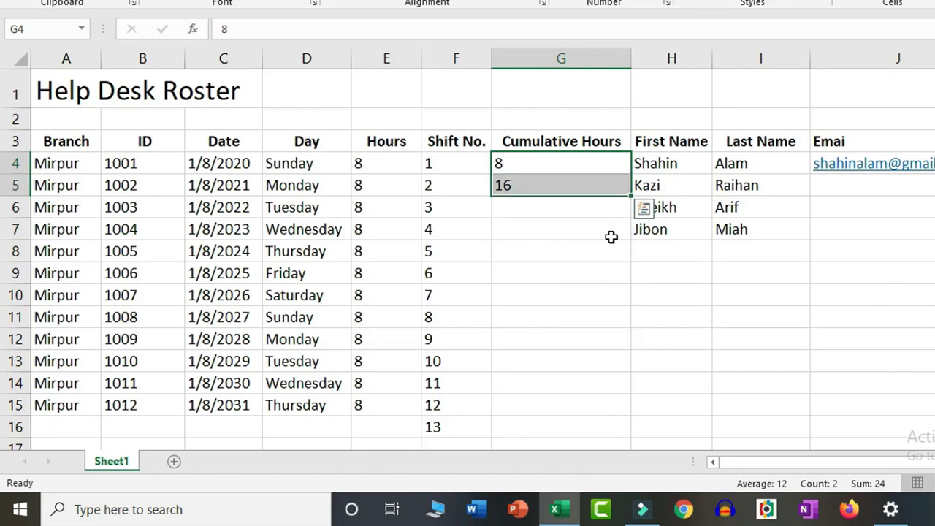
left_click(583, 160)
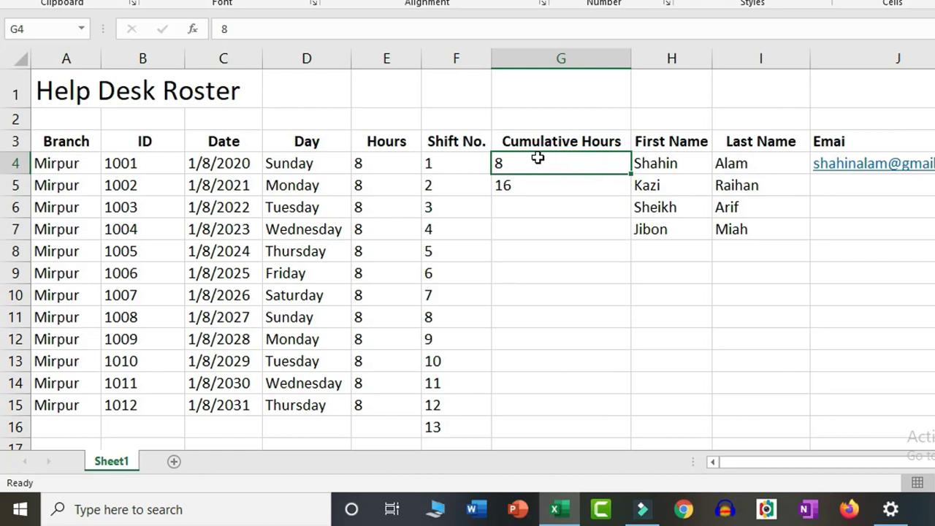
left_click_drag(629, 175, 630, 422)
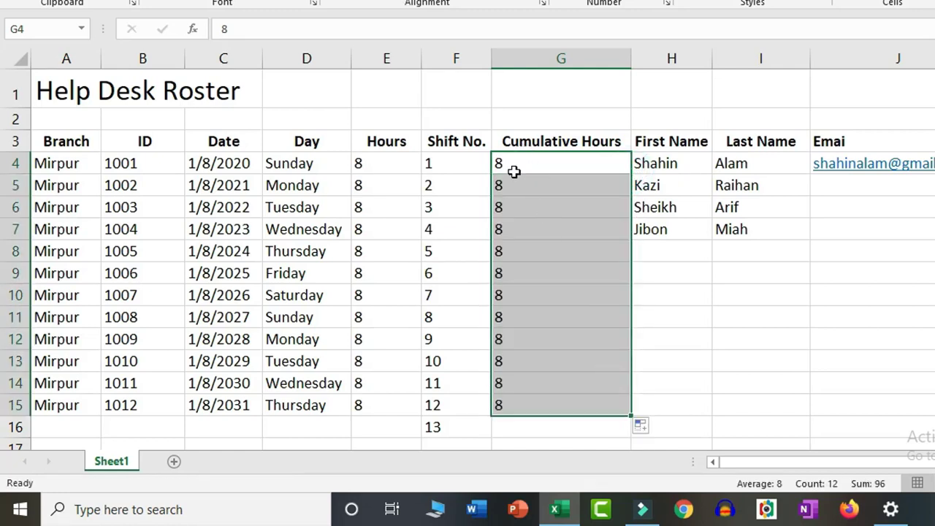
key("ctrl+z")
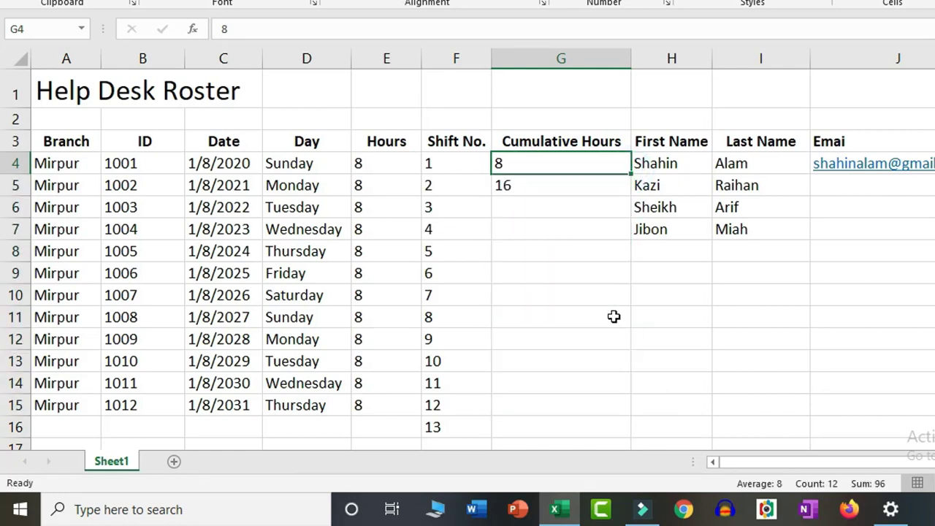
Step: Extend the two starting Cumulative Hours values, 8 and 16 in G4:G5, as a series down to G15
left_click(540, 209)
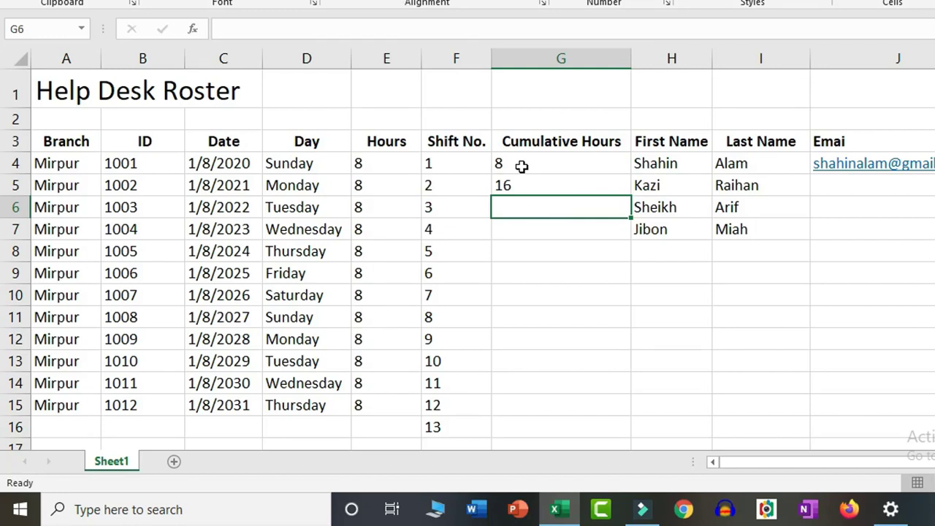
left_click_drag(522, 166, 526, 186)
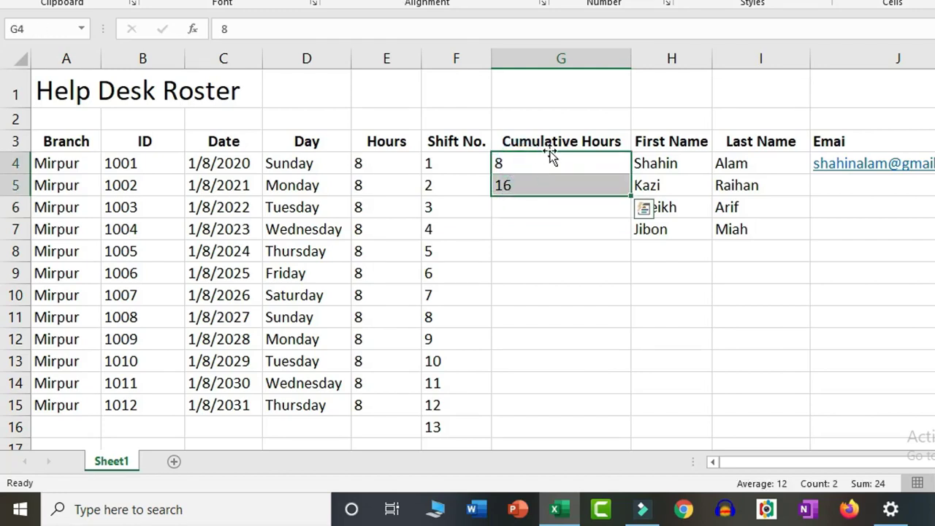
left_click_drag(630, 195, 622, 406)
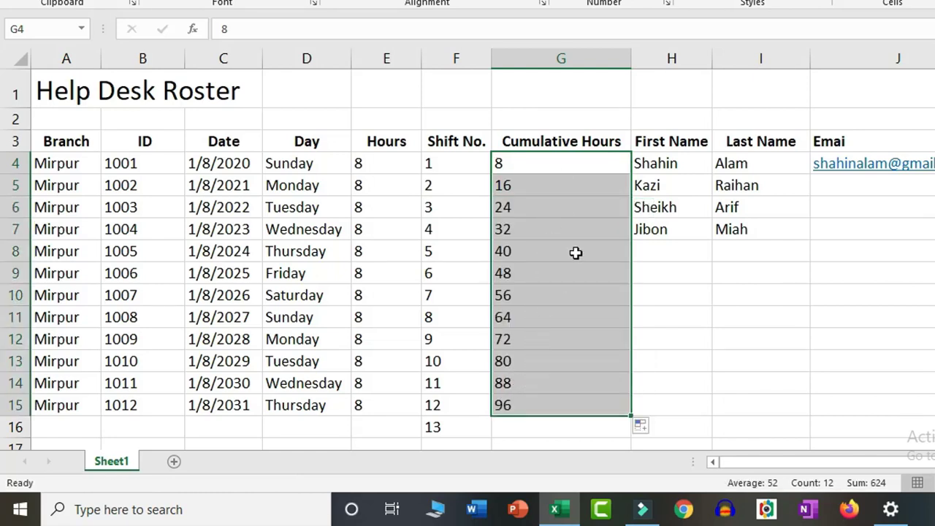
Step: Examine how the e-mail address in J4 is built from the first and last names, and compare the names in row 5
left_click(679, 250)
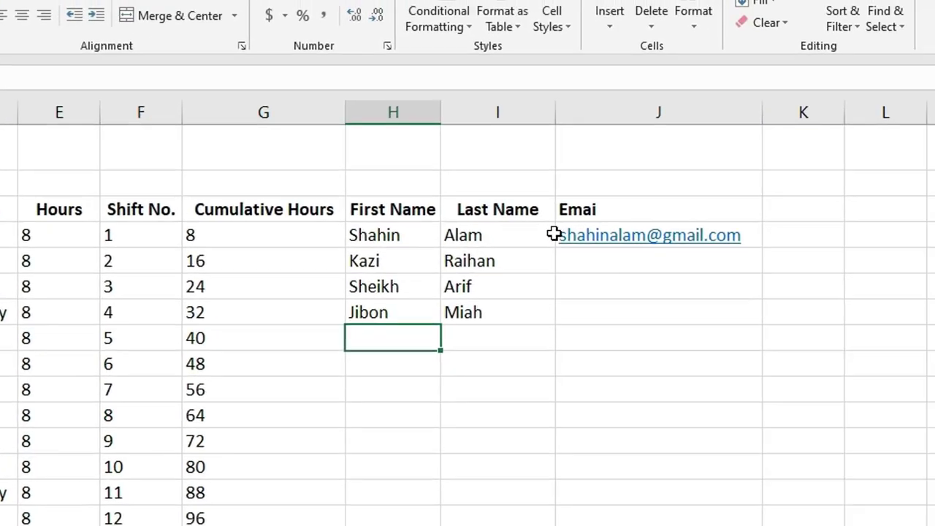
left_click(656, 258)
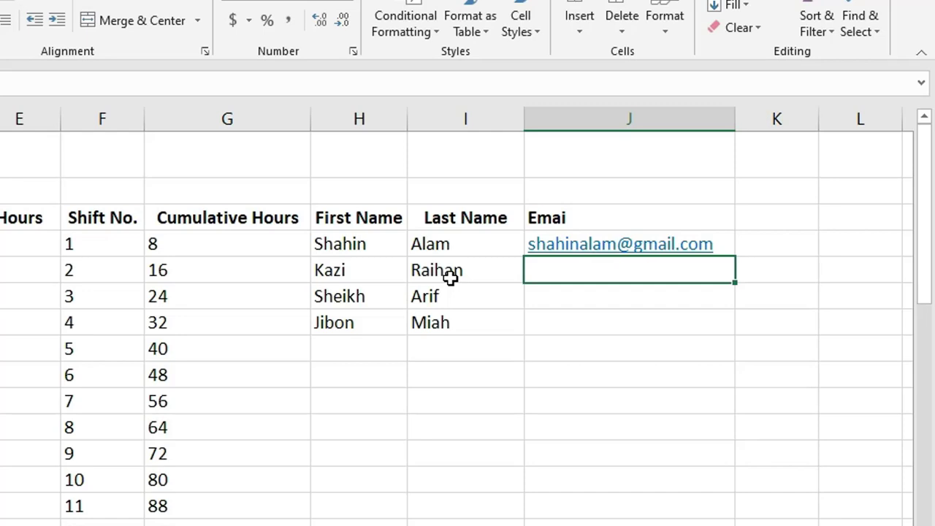
left_click(339, 244)
left_click(463, 252)
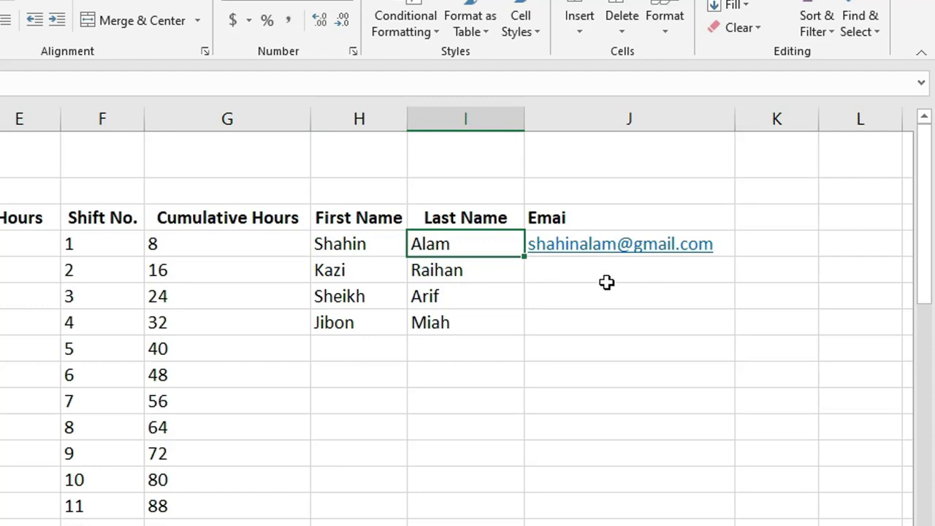
left_click(559, 277)
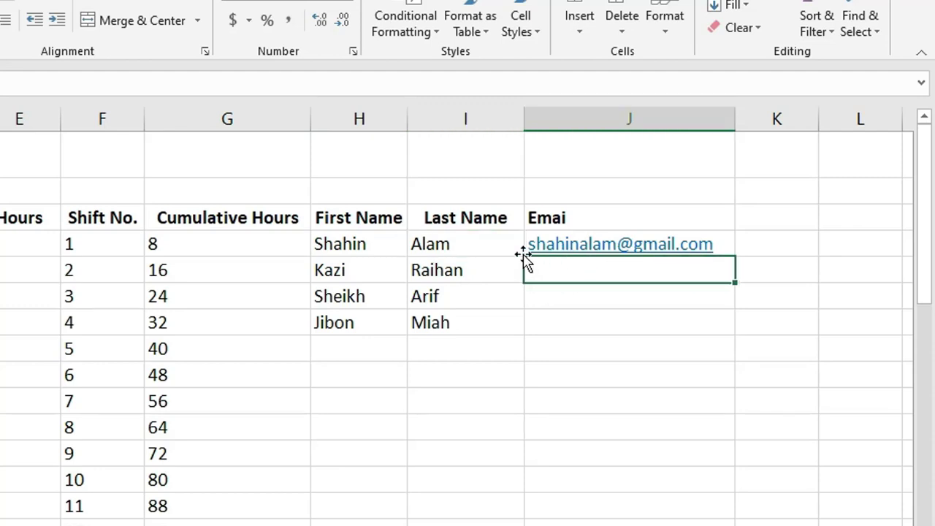
left_click(339, 246)
left_click(436, 241)
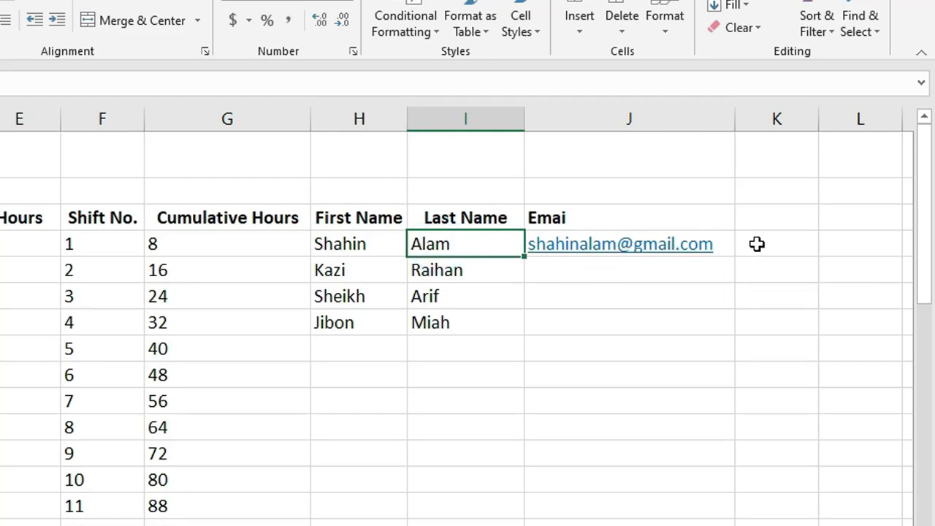
left_click(352, 268)
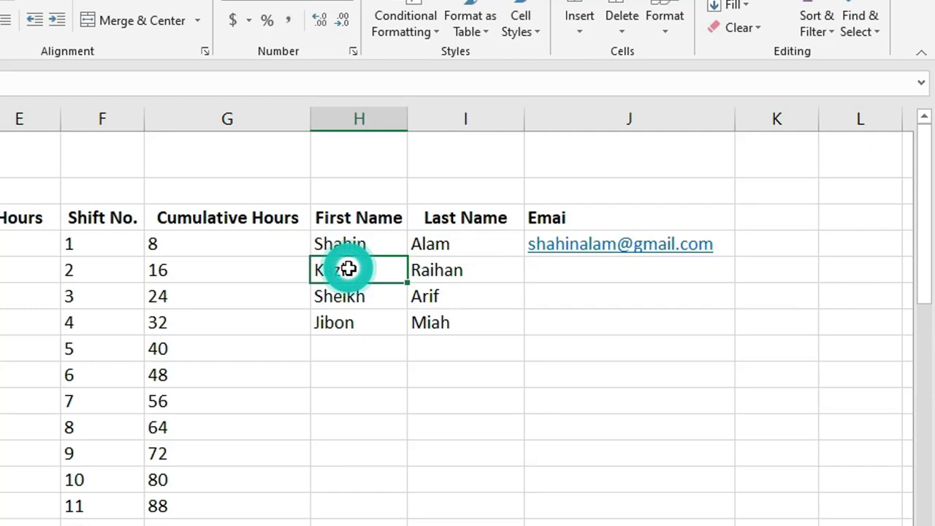
left_click(435, 268)
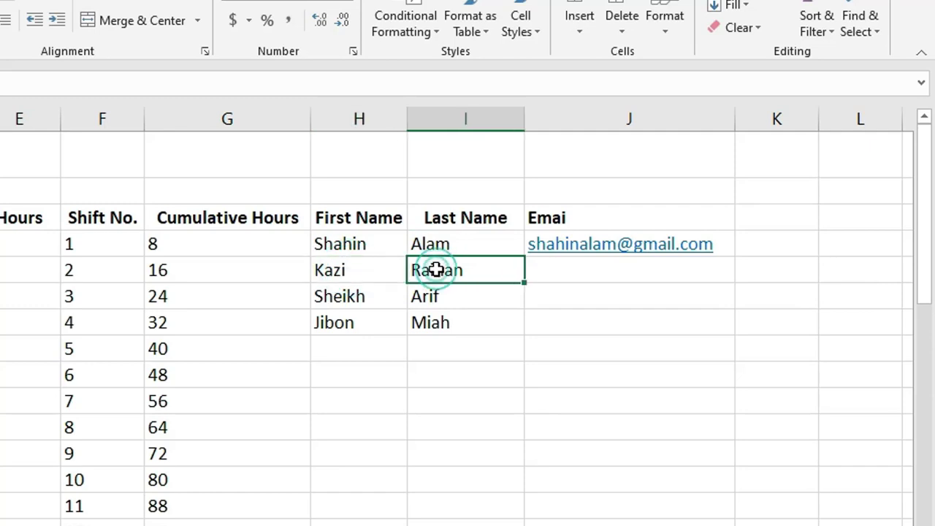
Step: Try copying the e-mail address in J4 down to J7 with a plain fill, and undo the fill
left_click(371, 296)
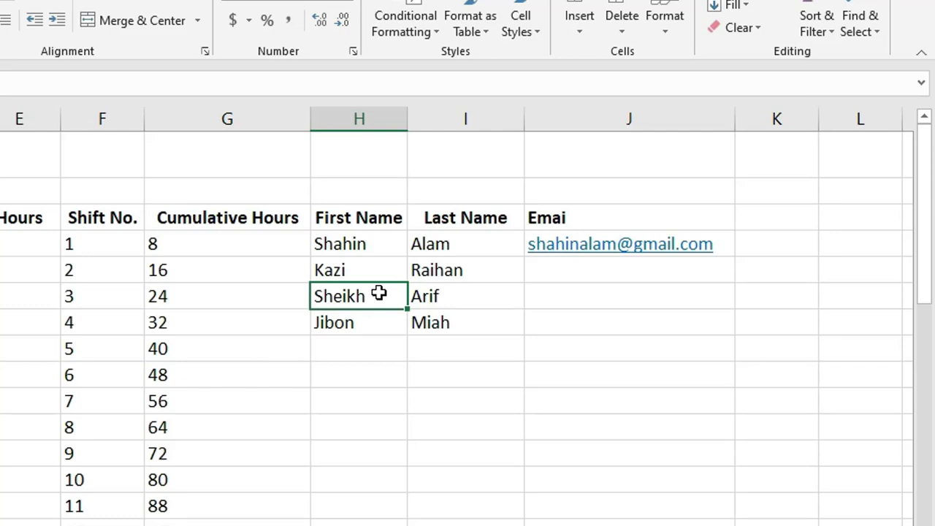
left_click(699, 249)
left_click_drag(735, 255, 724, 344)
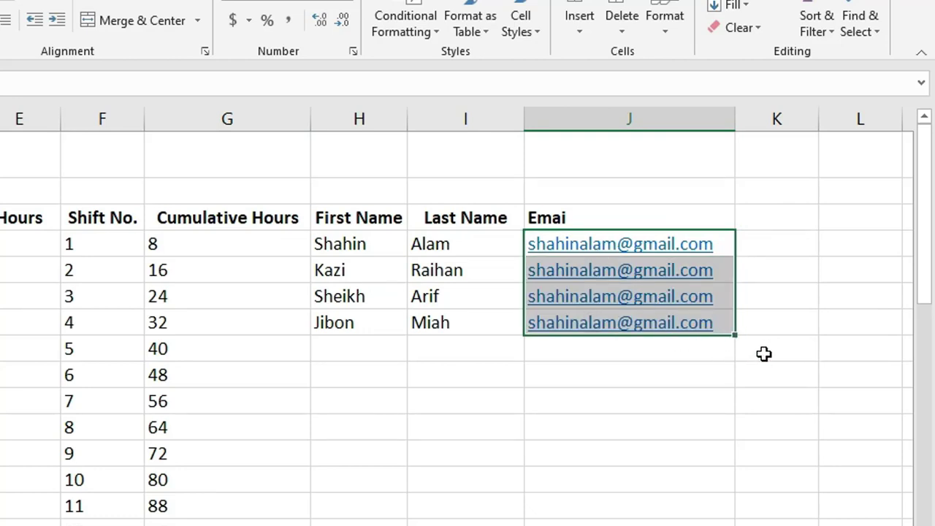
left_click(715, 400)
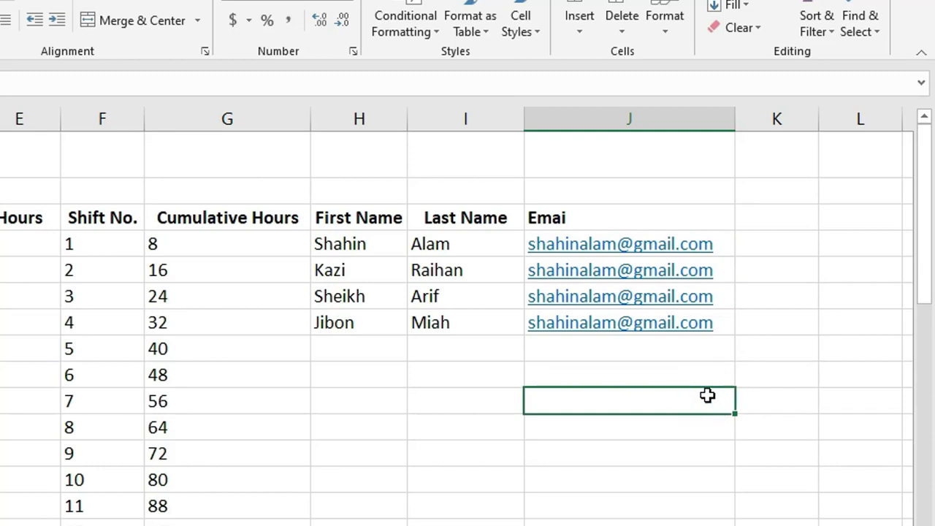
left_click(694, 327)
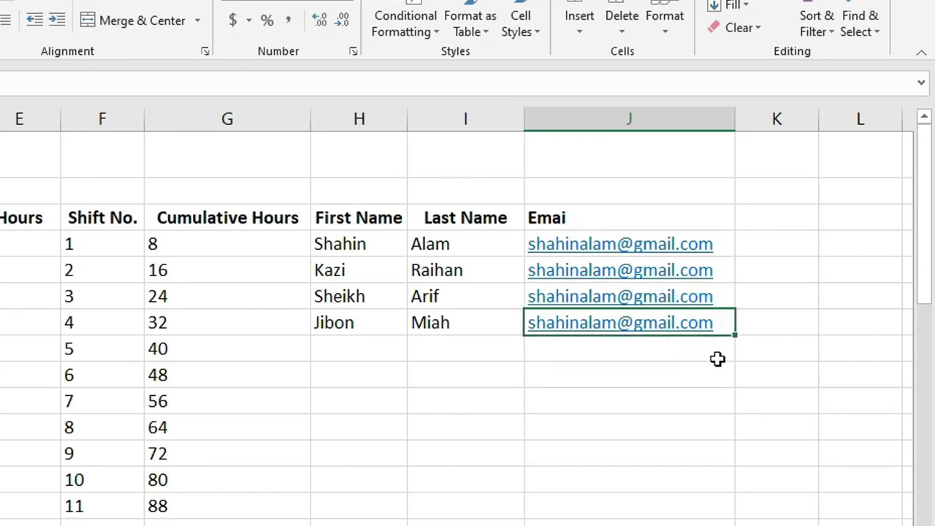
left_click(671, 358)
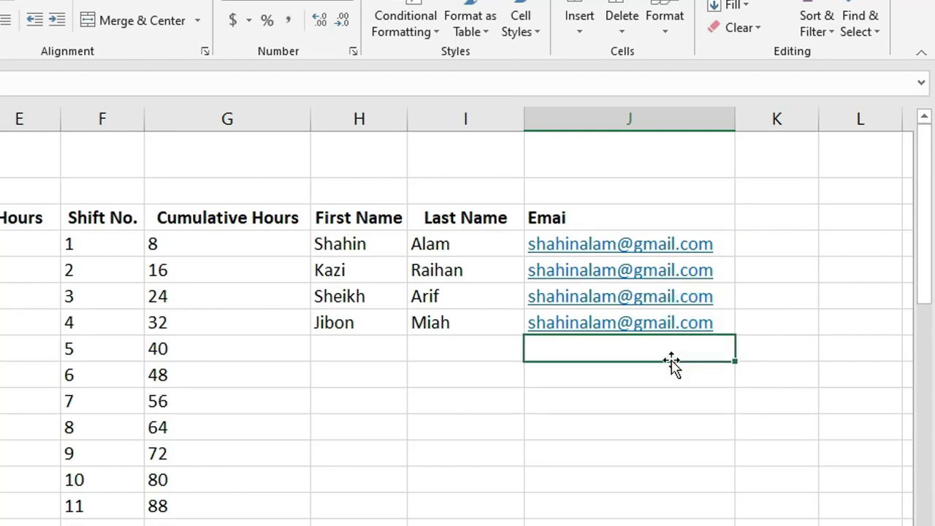
key("ctrl+z")
Step: Fill the e-mail column from J4 down to J7 using the Flash Fill option, so each address follows the row's names
key("F2")
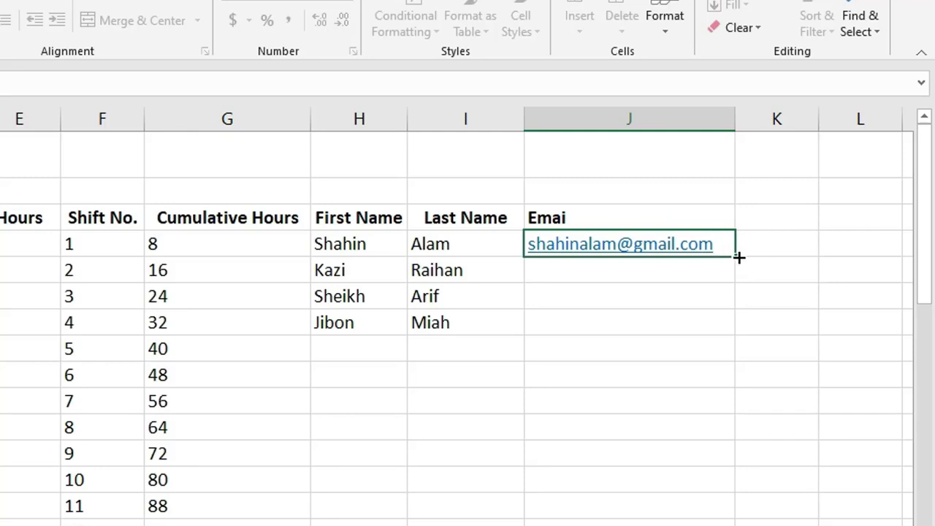
left_click_drag(739, 258, 735, 346)
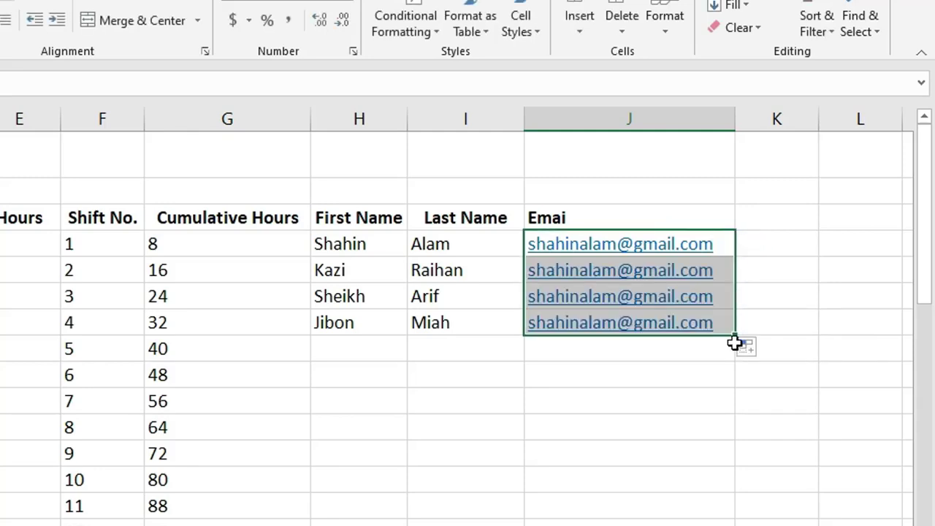
left_click(760, 353)
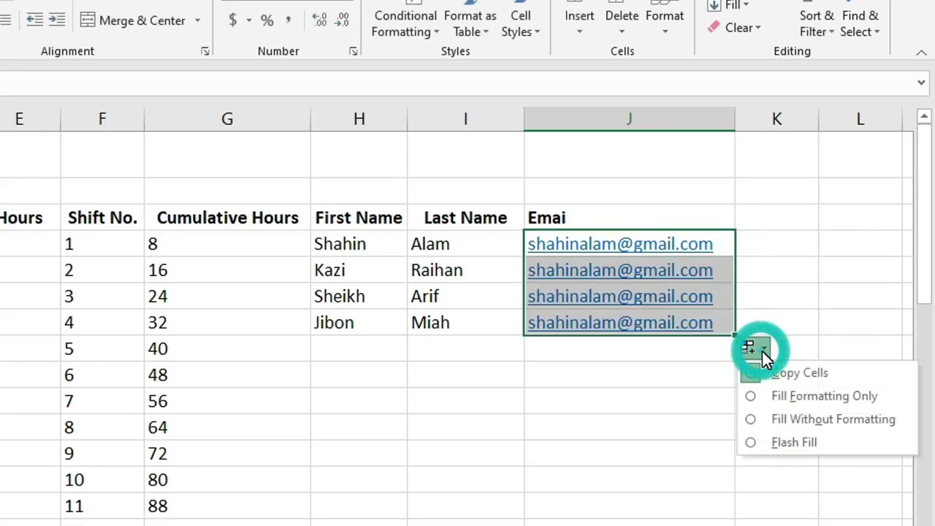
left_click(752, 440)
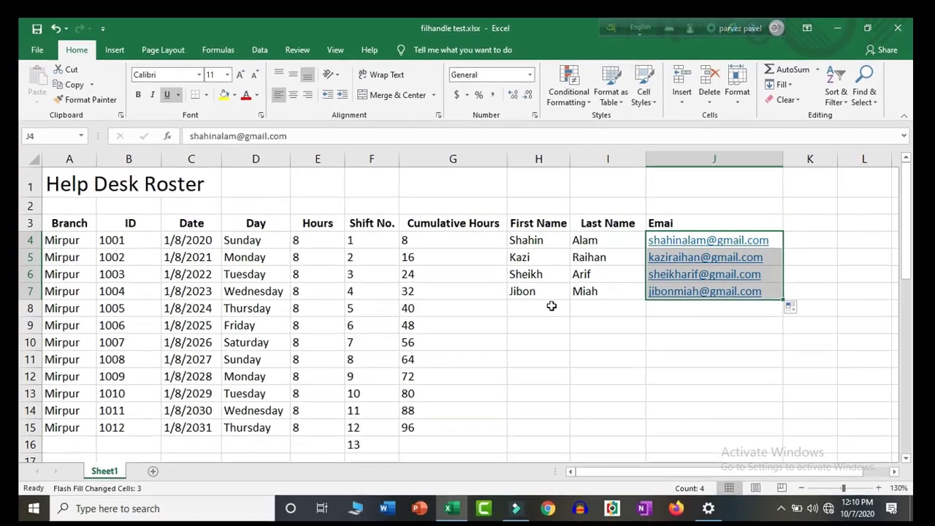
Step: Fill the Branch value Mirpur from A15 down to A170, and return to the start of the table
left_click_drag(906, 235, 908, 212)
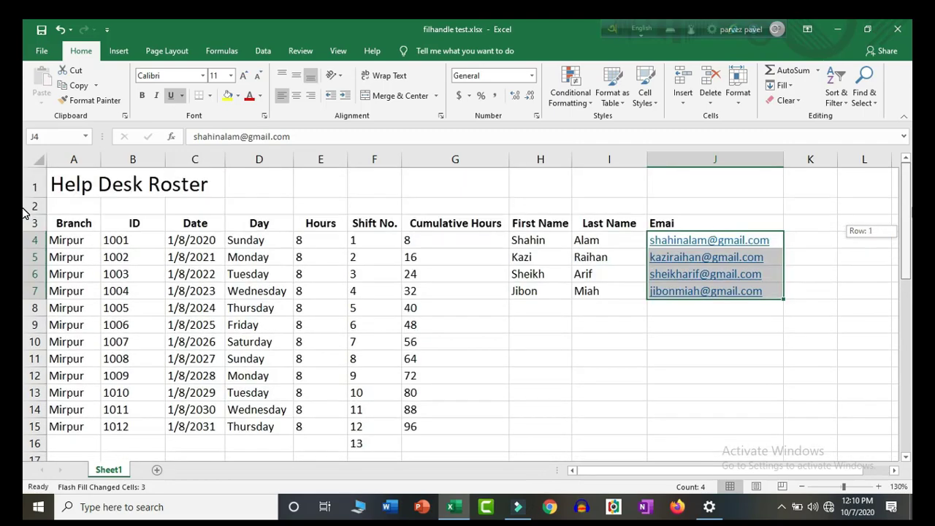
scroll(269, 341, "down", 1)
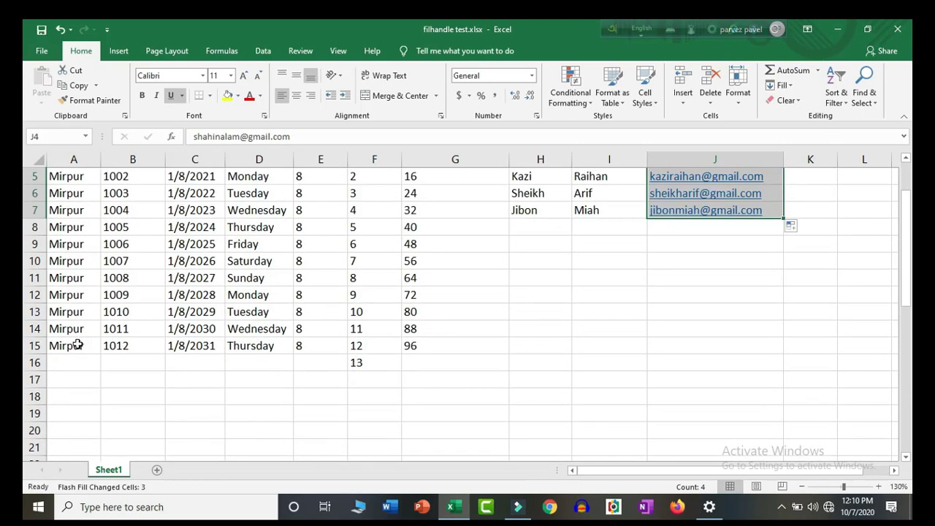
left_click(77, 344)
mouse_move(101, 355)
left_mouse_down()
mouse_move(91, 515)
mouse_move(62, 505)
mouse_move(81, 438)
mouse_move(103, 452)
mouse_move(103, 354)
left_mouse_up()
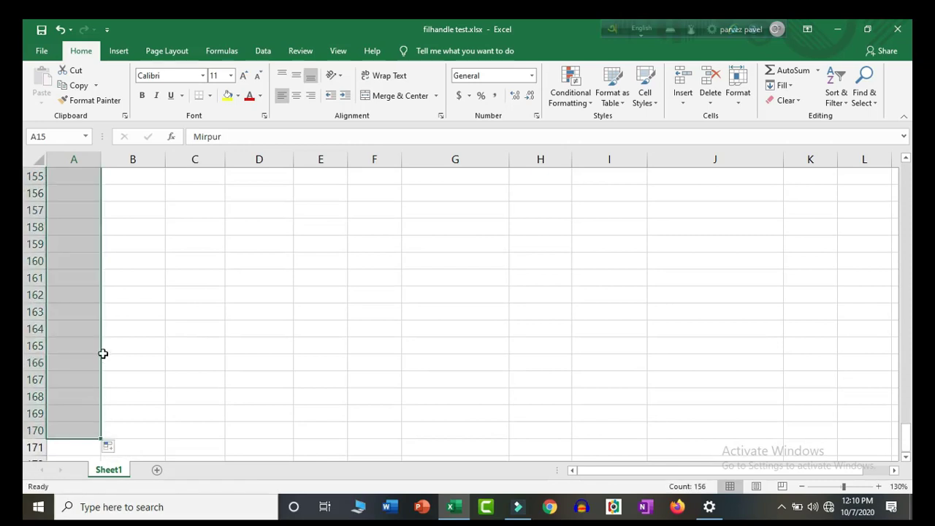
scroll(103, 353, "up", 18)
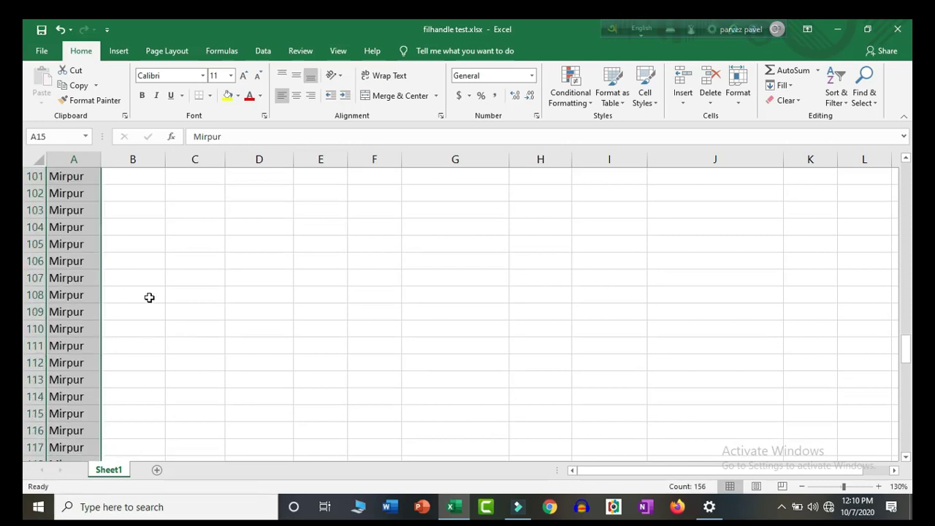
scroll(149, 298, "up", 20)
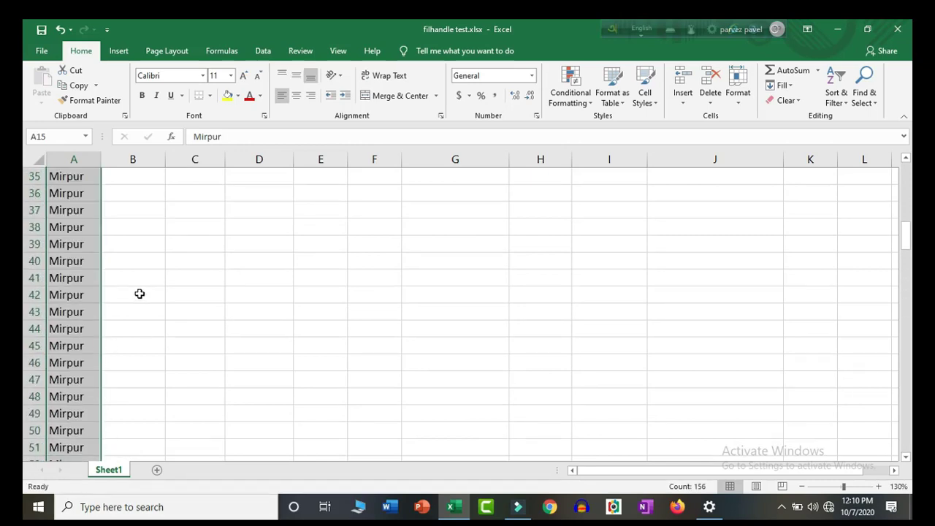
scroll(140, 293, "up", 12)
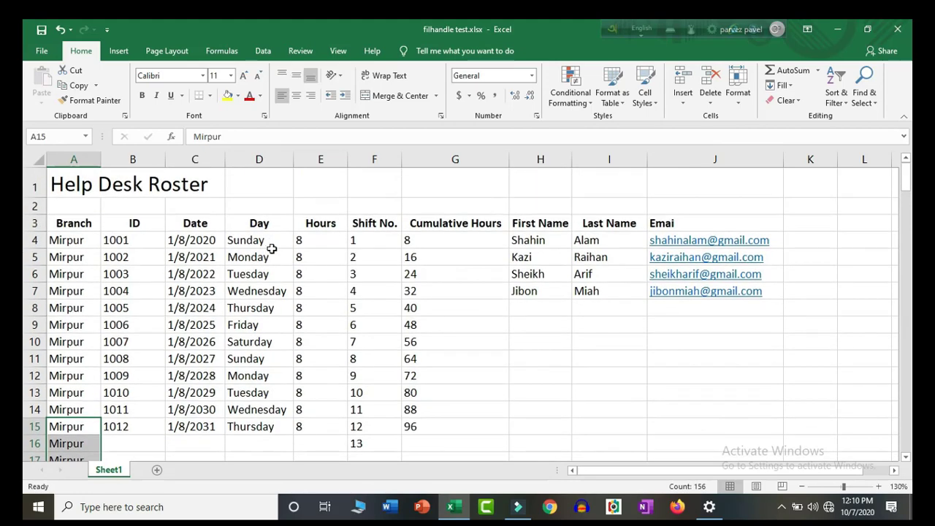
left_click(443, 303)
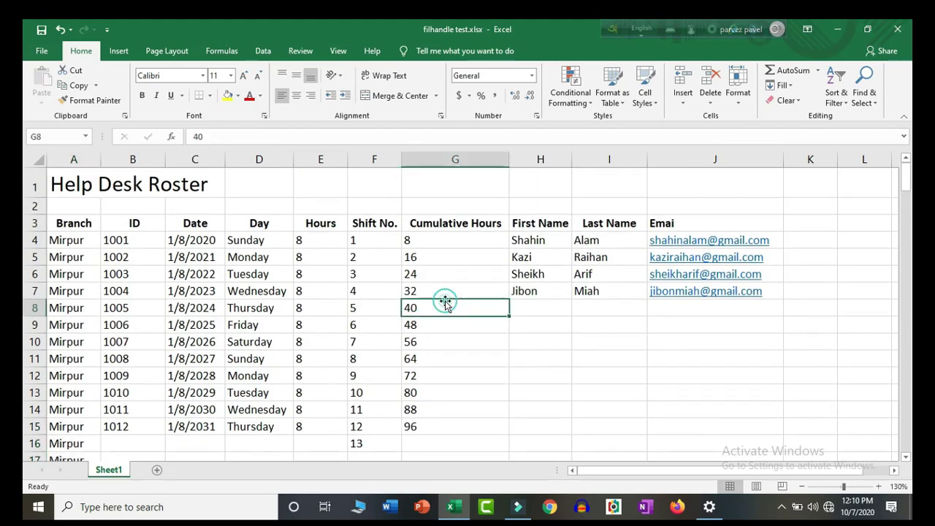
left_click(540, 310)
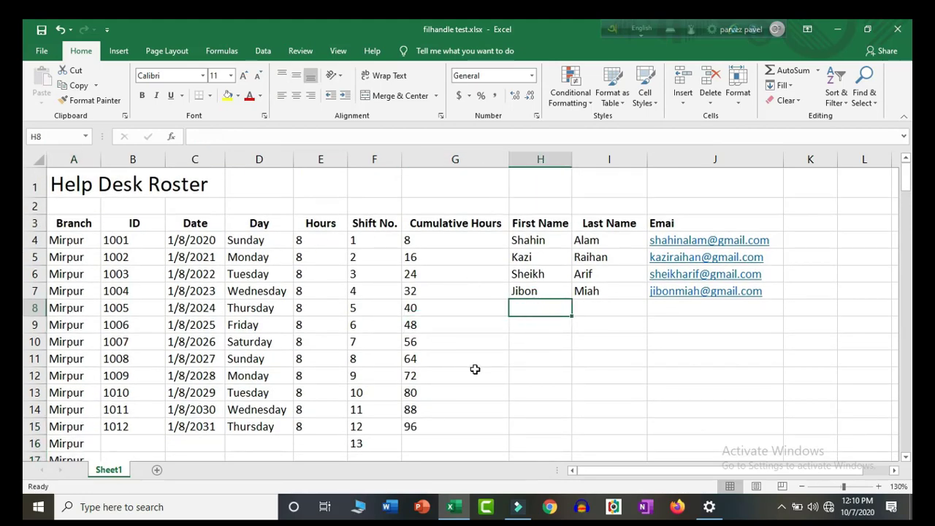